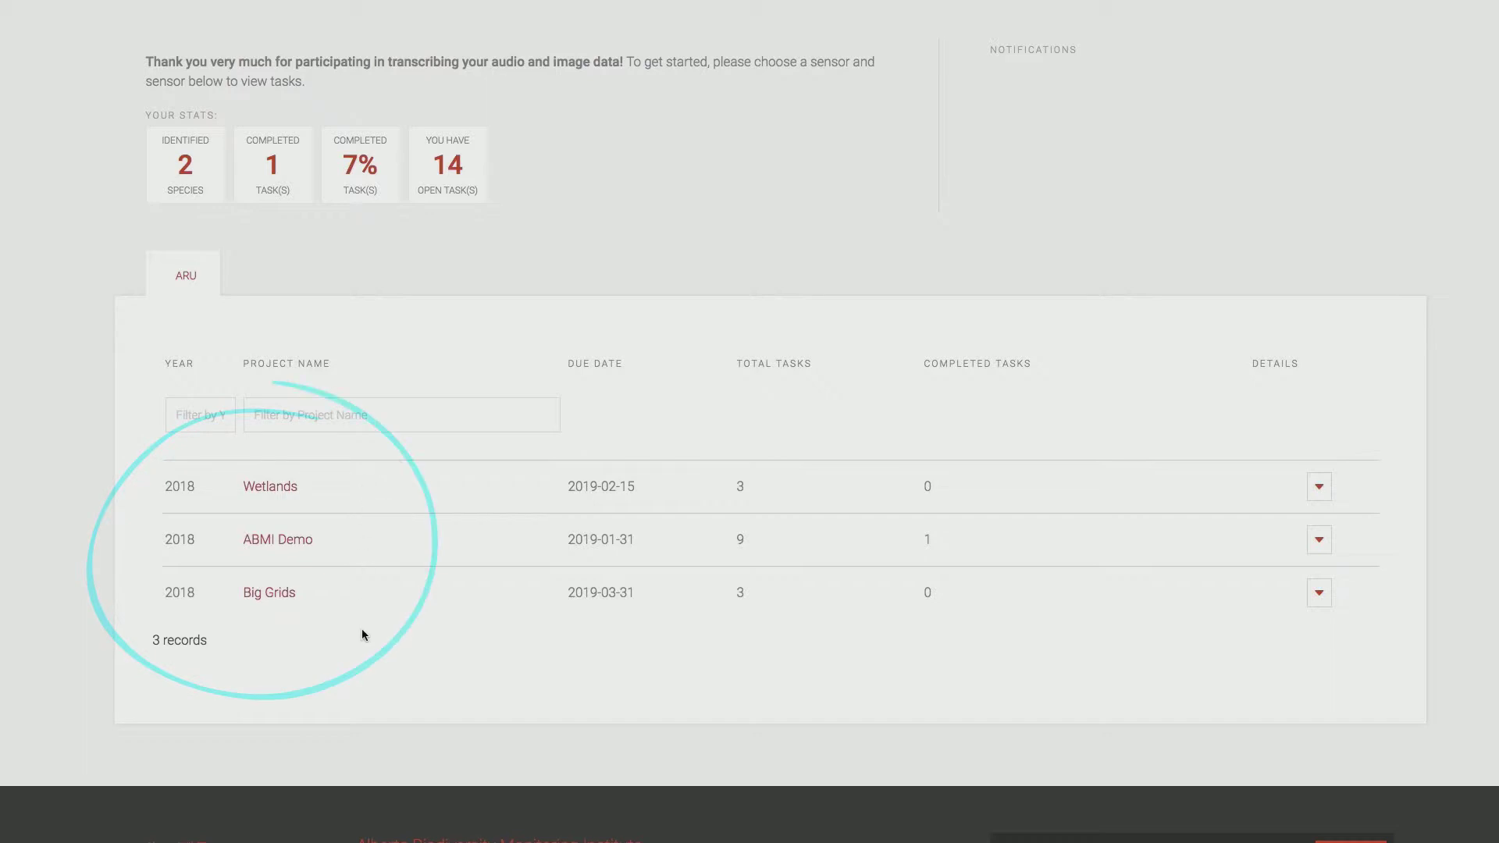
# Expand the details of the Wetlands, ABMI Demo and Big Grids projects to read their descriptions and task information
pyautogui.click(1319, 488)
pyautogui.scroll(-1, 1409, 574)
pyautogui.click(1319, 625)
pyautogui.scroll(-1, 1366, 616)
pyautogui.click(1318, 803)
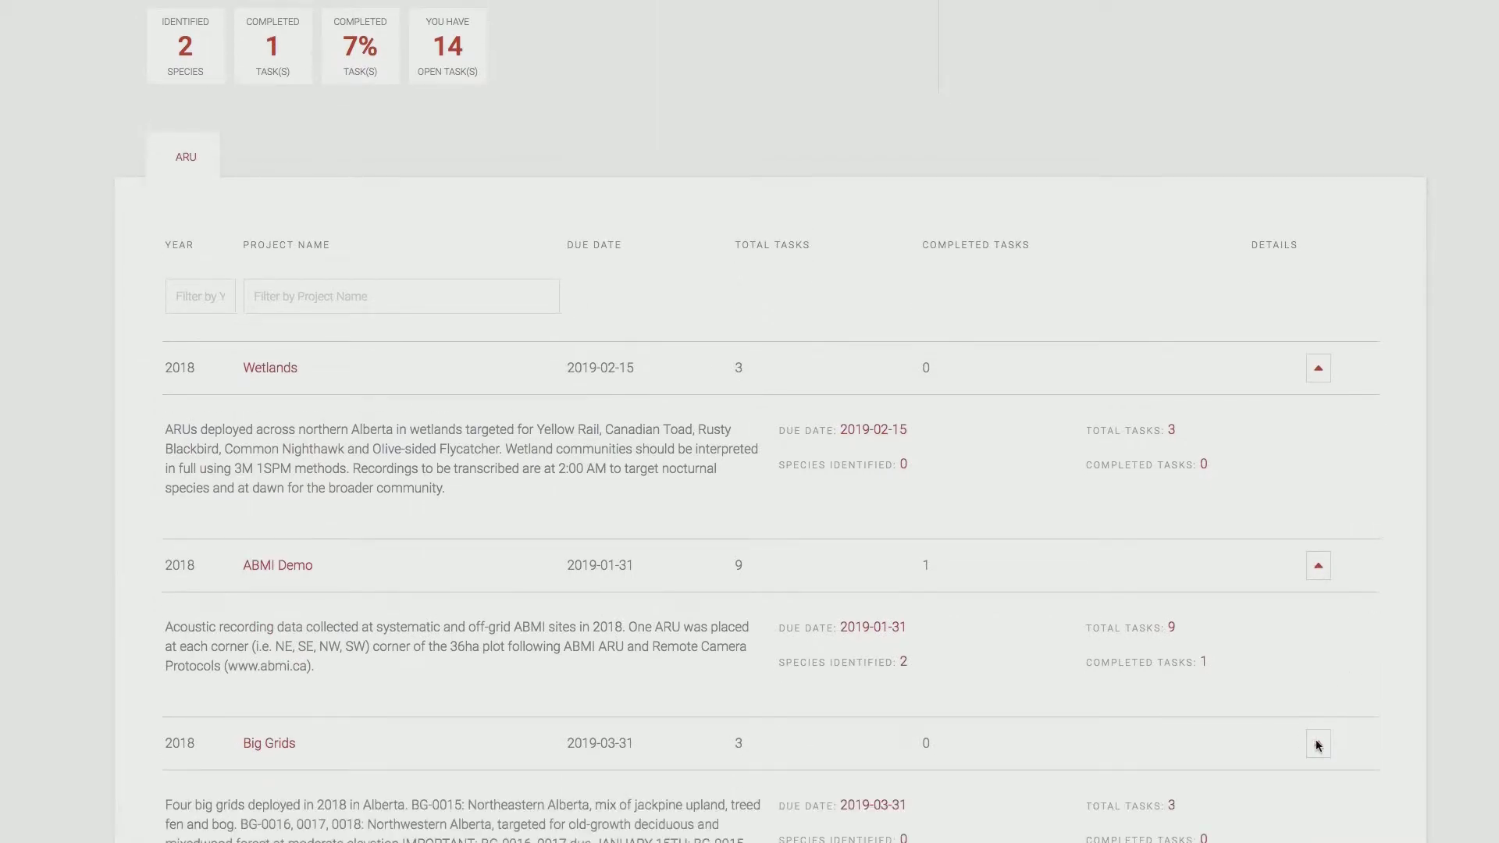
pyautogui.scroll(-2, 1315, 742)
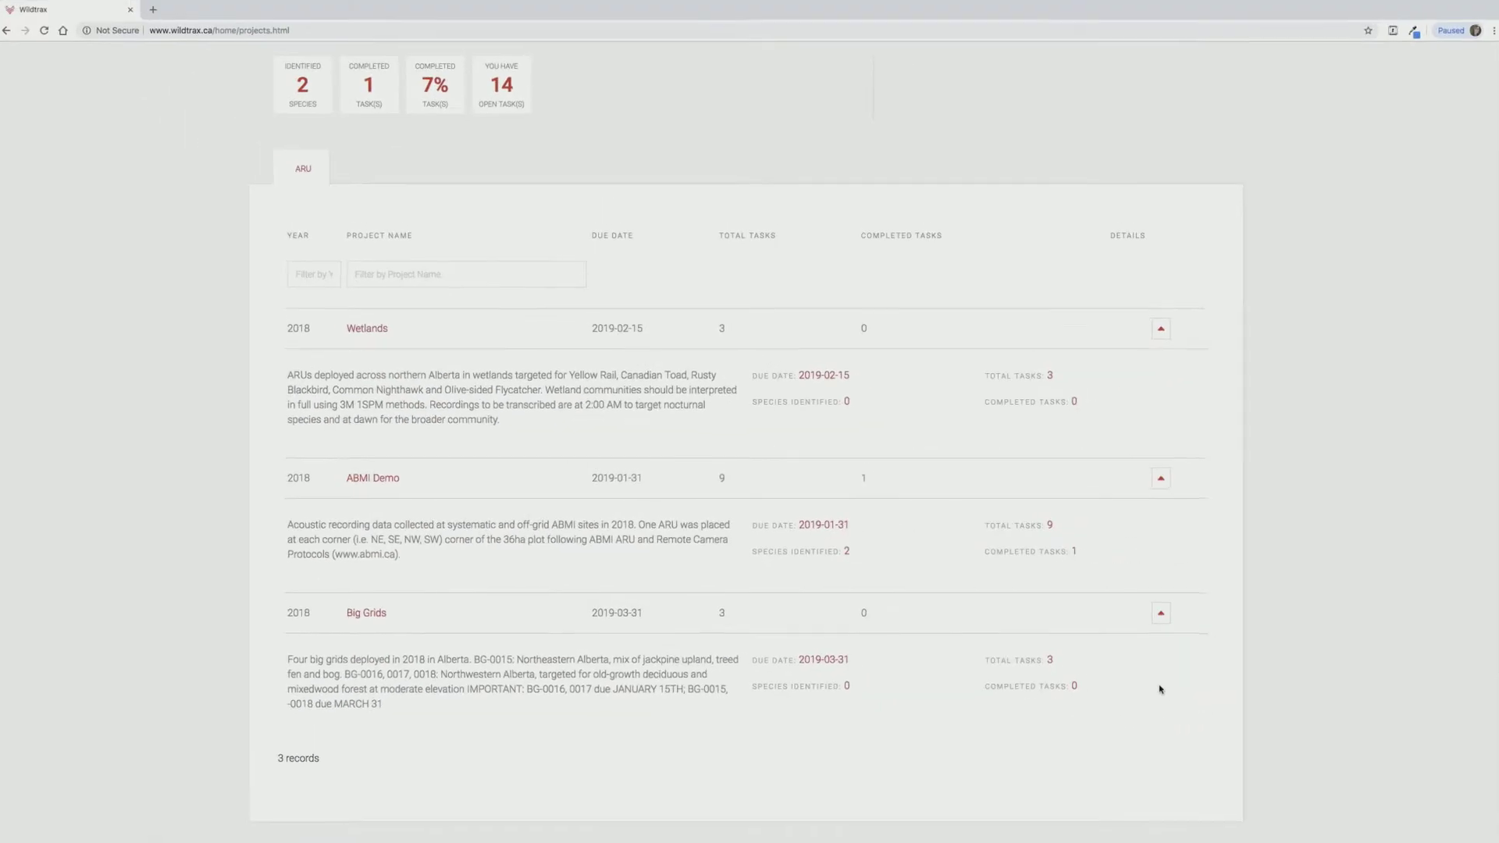
# Open the ABMI Demo project to show its task list
pyautogui.click(377, 478)
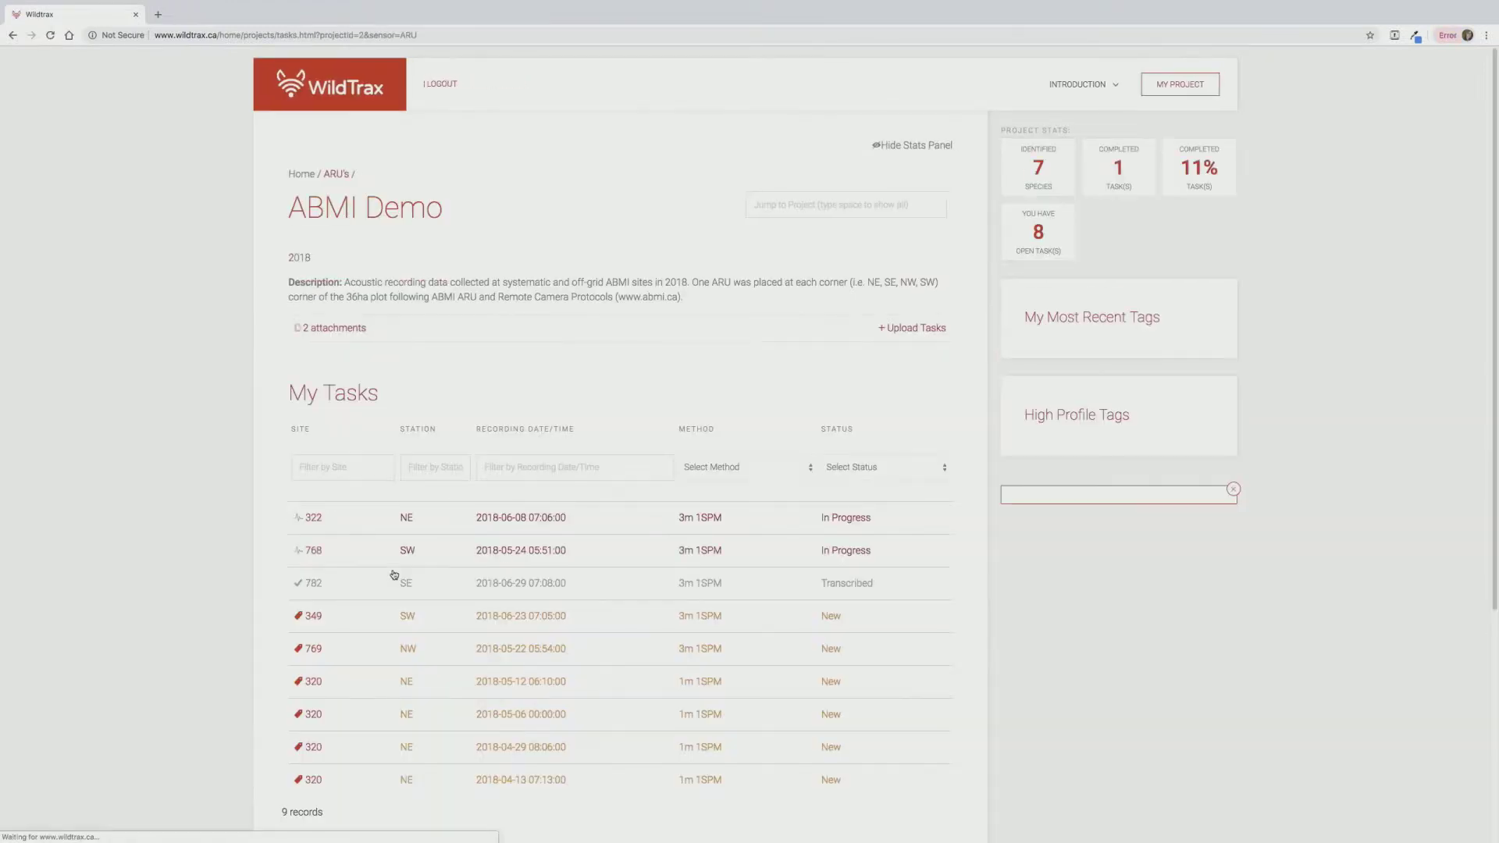
pyautogui.scroll(-2, 646, 530)
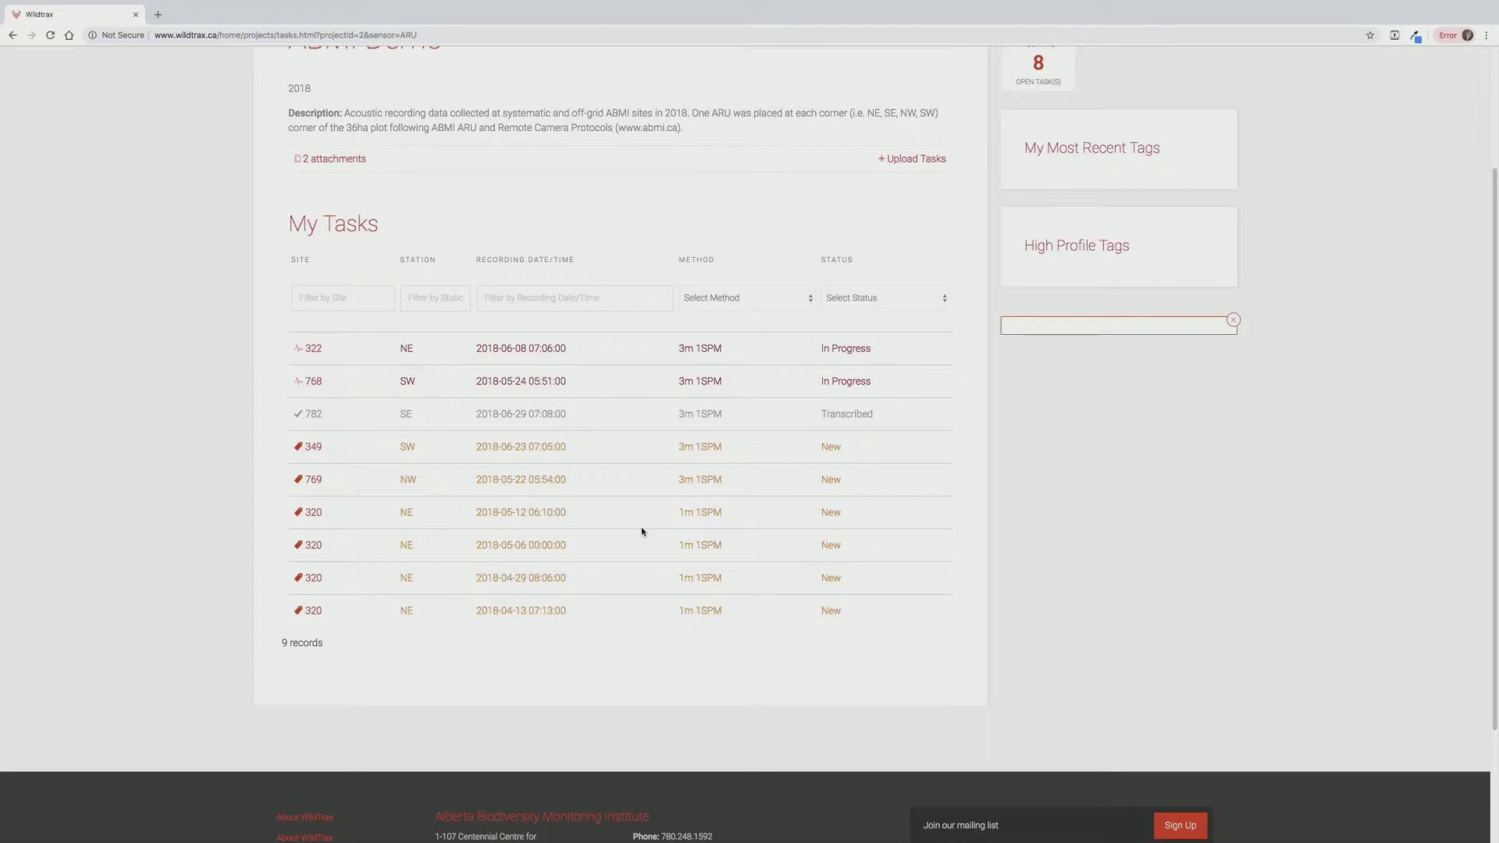
# Filter the tasks by status New and station "nw", and open the task for site 769
pyautogui.click(875, 297)
pyautogui.click(872, 307)
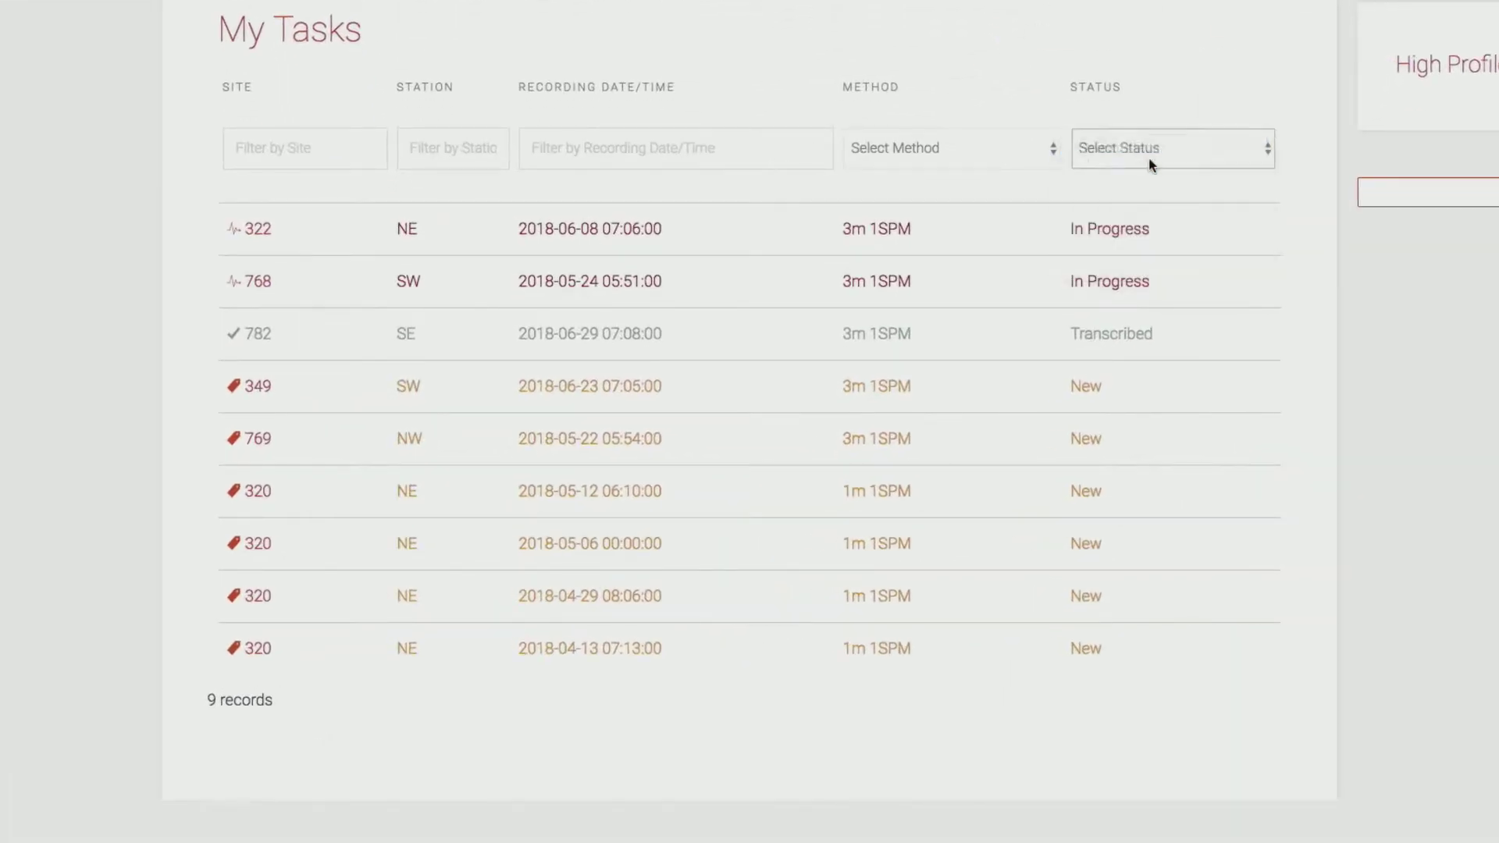
pyautogui.click(422, 144)
pyautogui.write('nw')
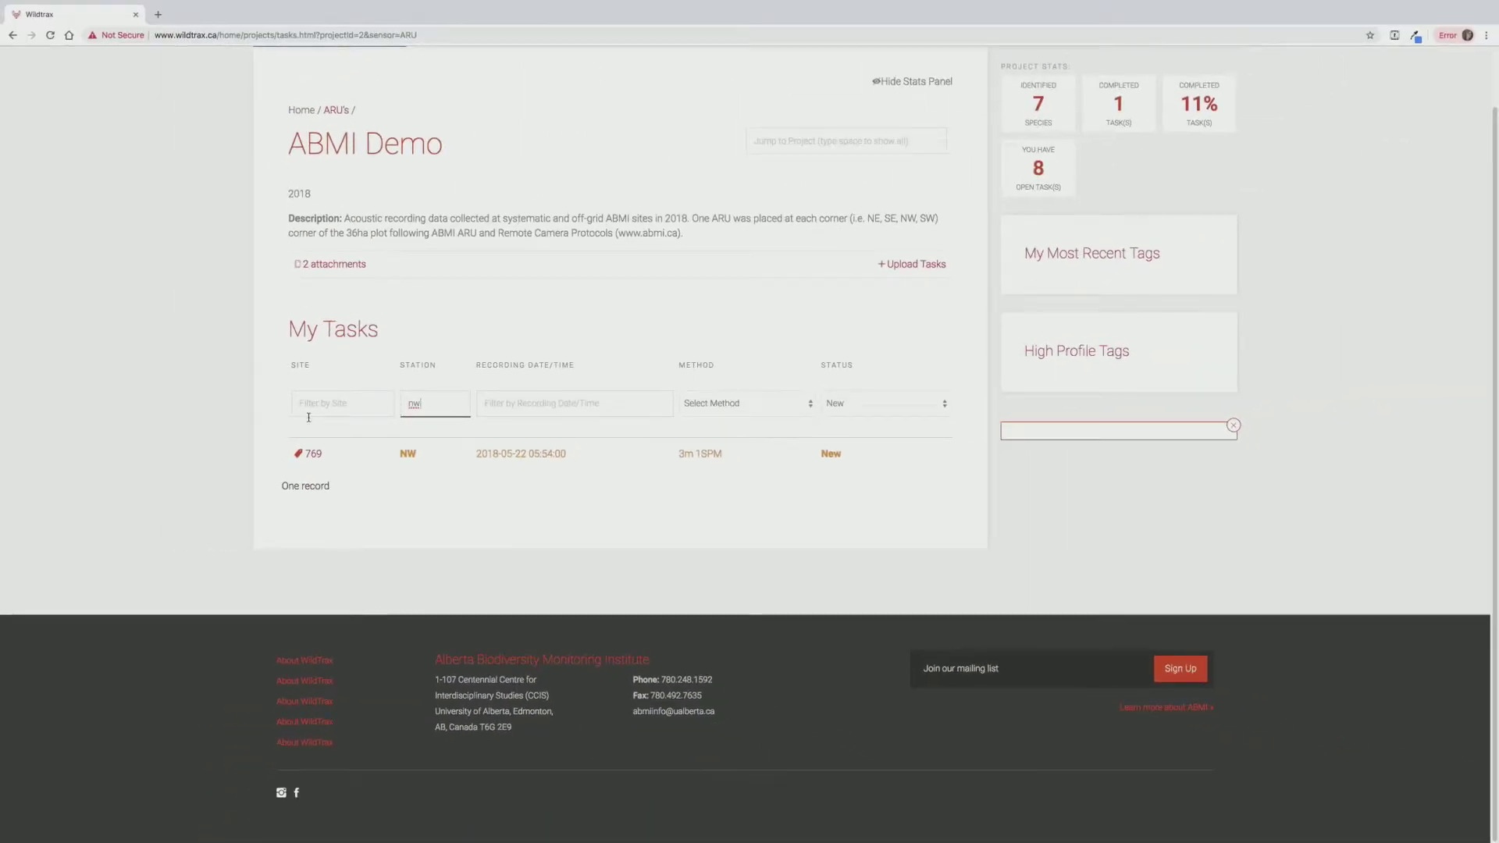
pyautogui.click(311, 453)
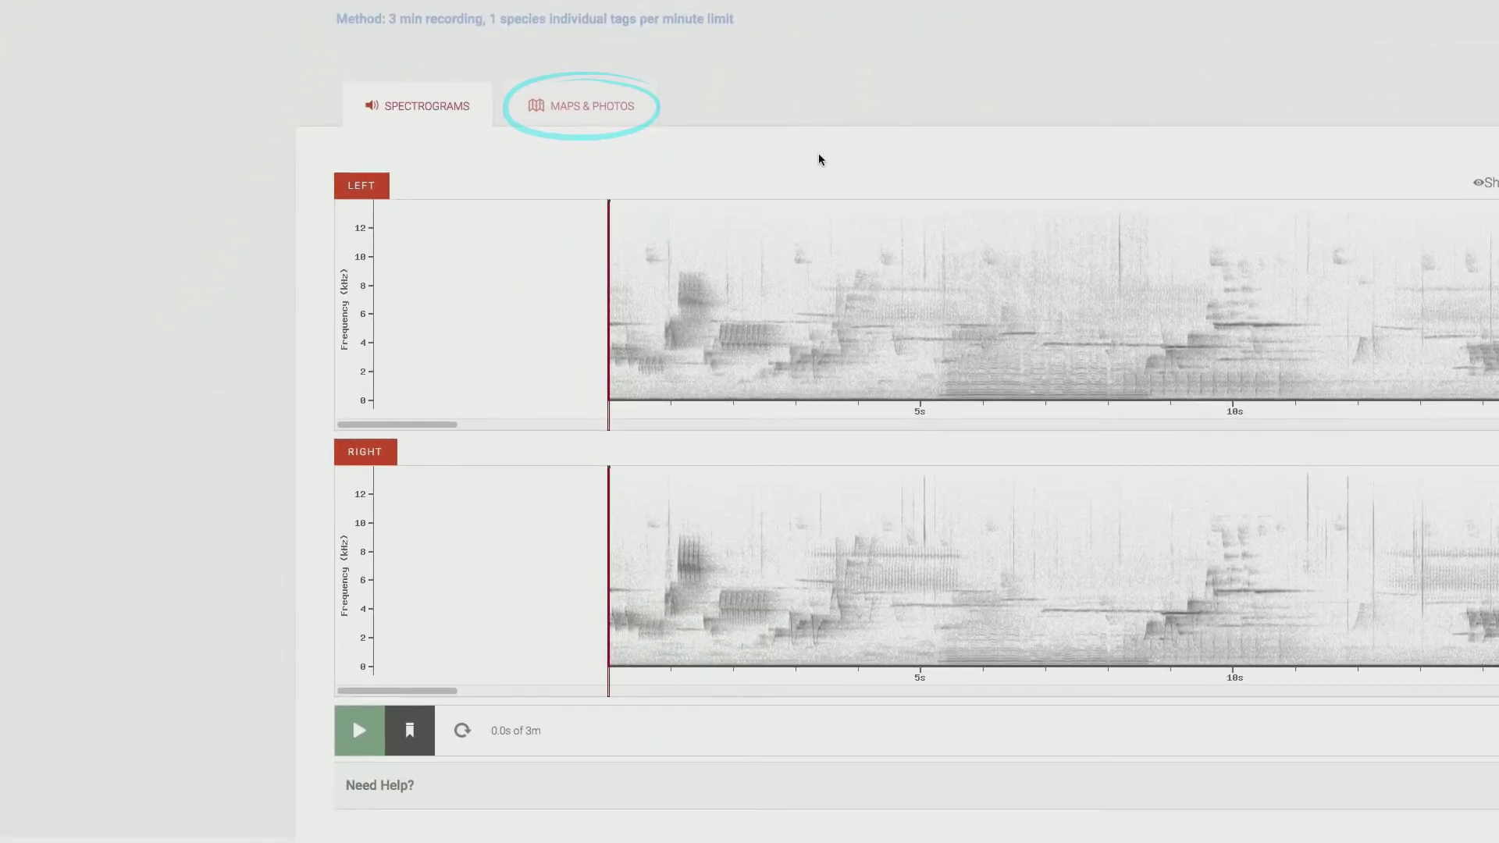
# Examine the recording's location on the map, zoomed in around the site marker
pyautogui.click(527, 460)
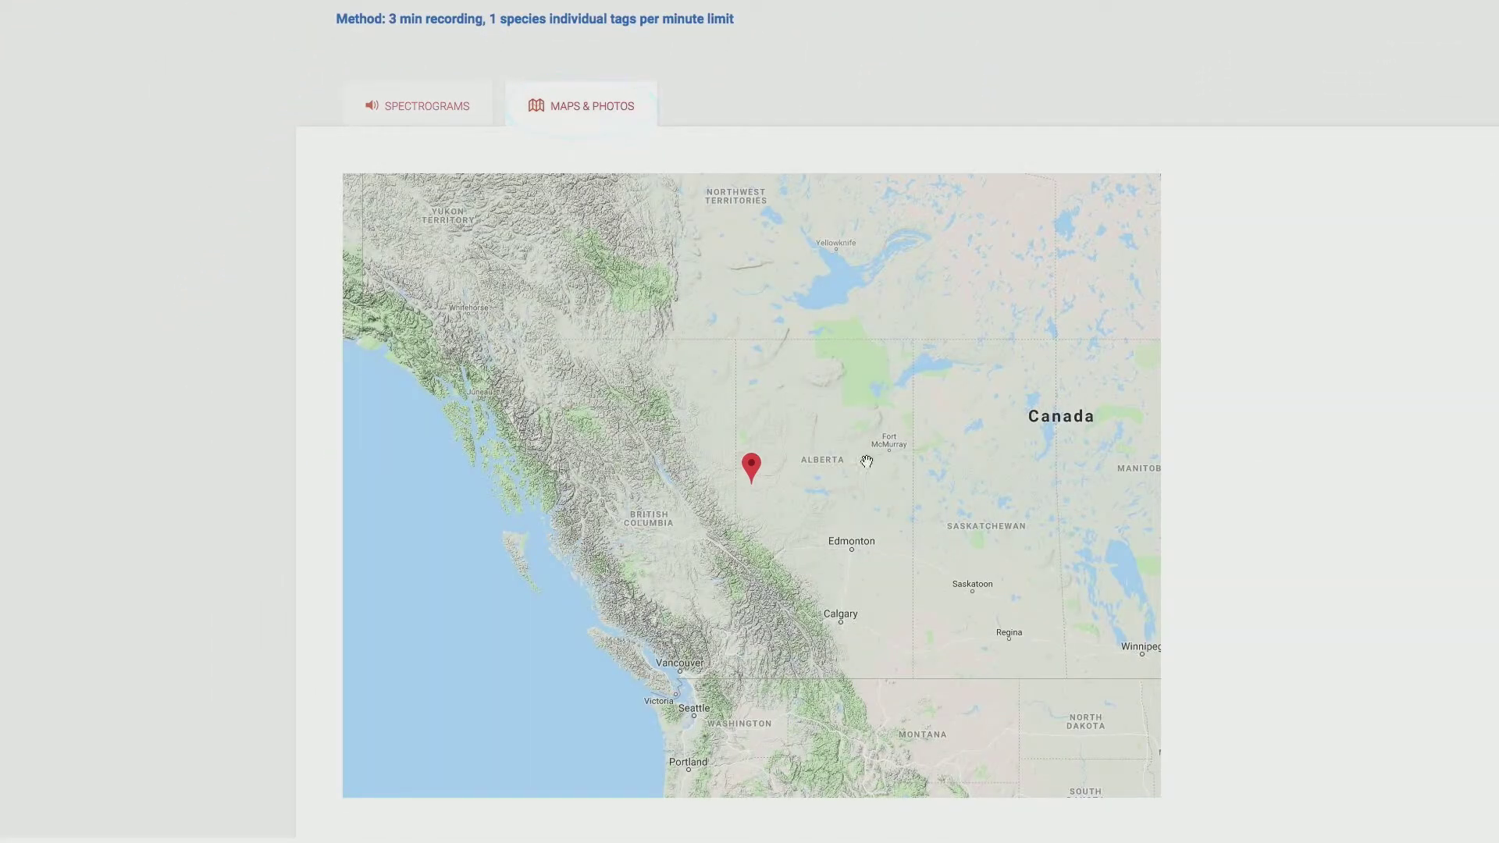
pyautogui.click(1143, 738)
pyautogui.click(1137, 732)
pyautogui.click(1137, 732)
pyautogui.click(1137, 731)
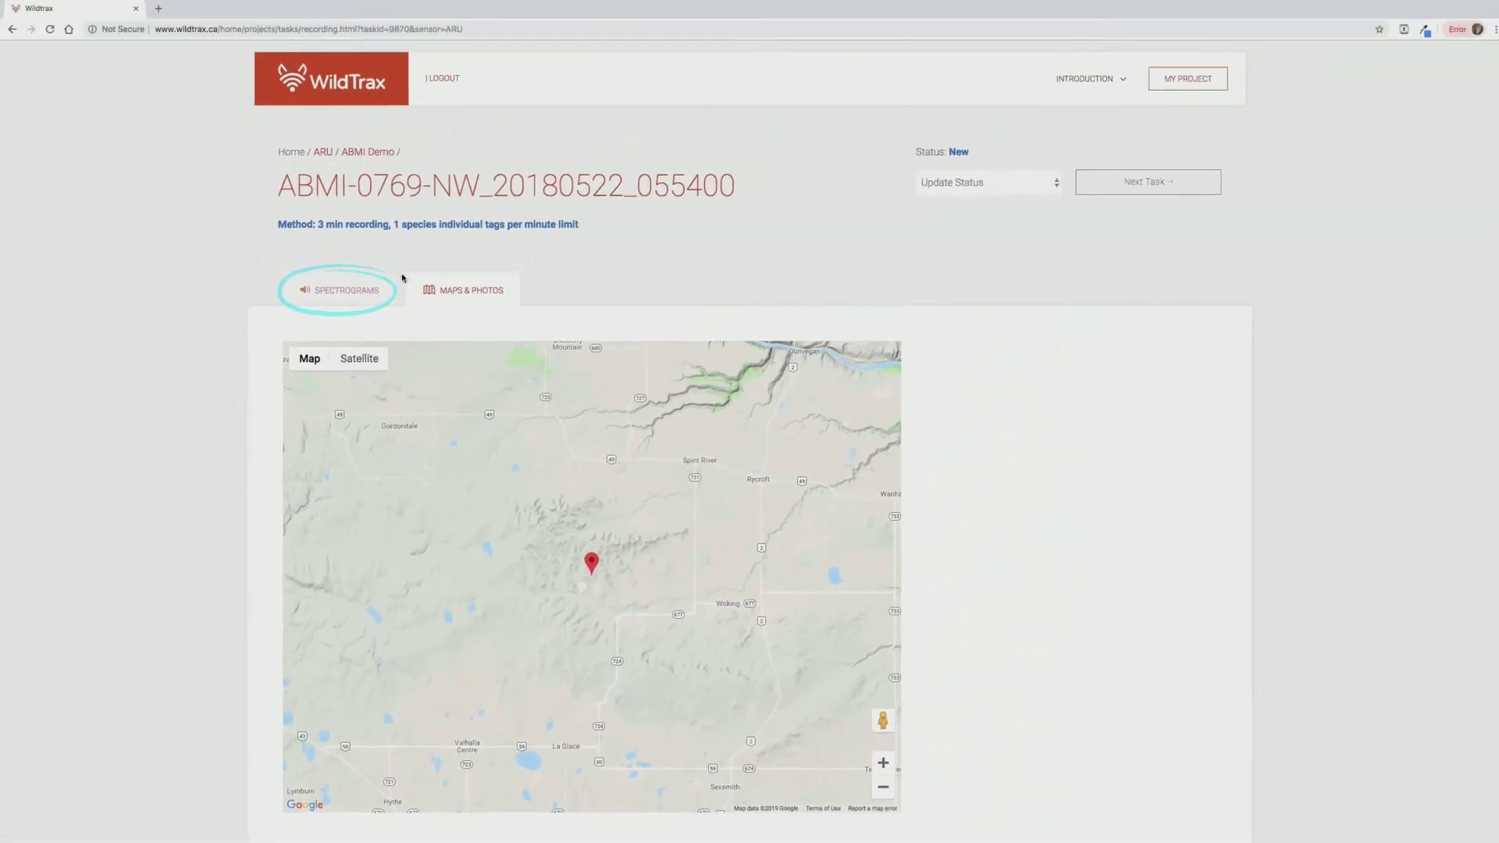
# Return to the recording's spectrograms and show the task info panel
pyautogui.click(448, 113)
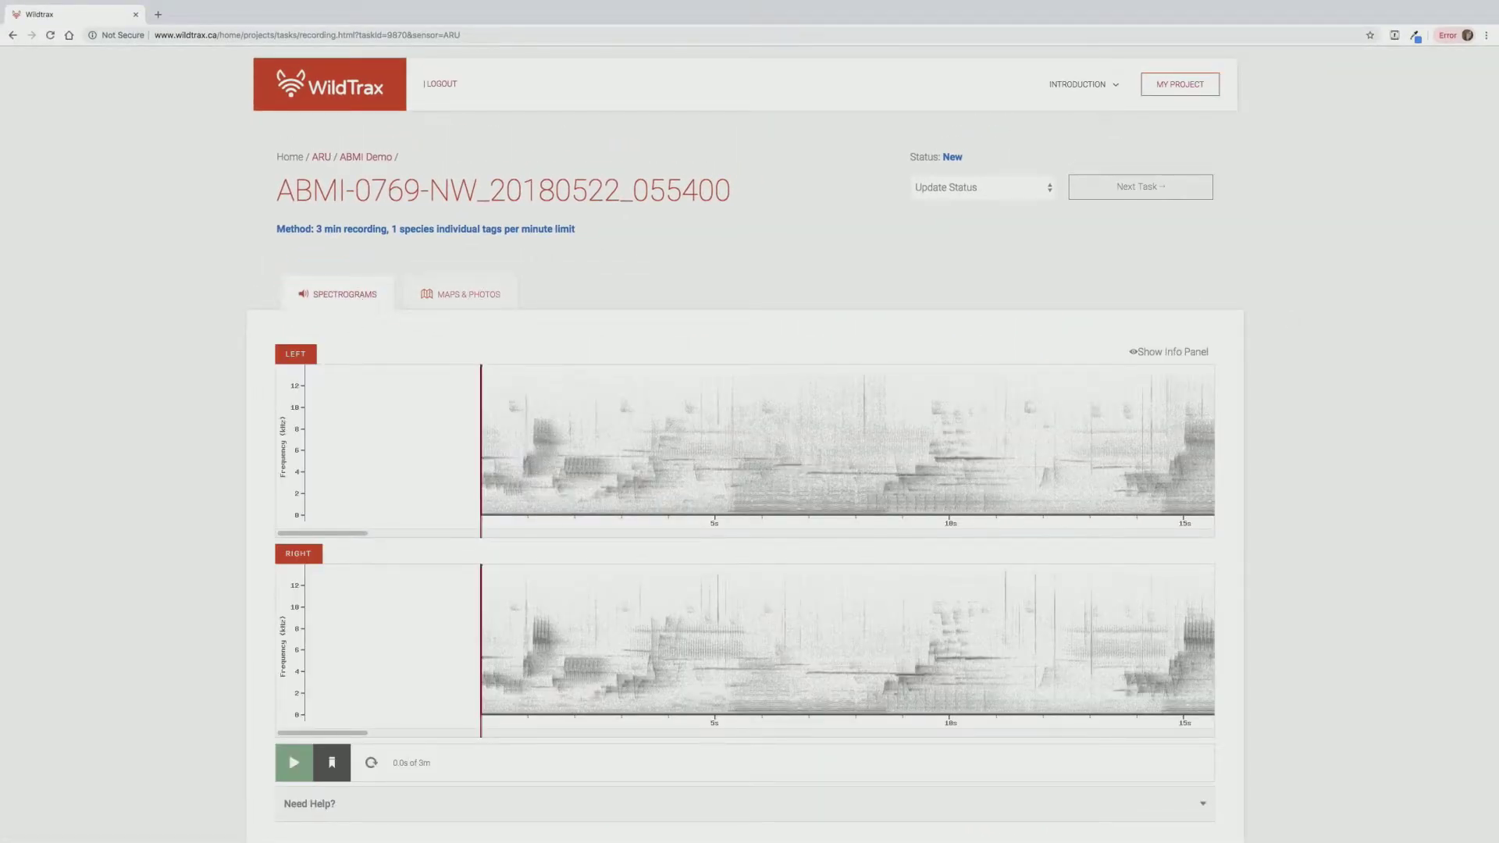
pyautogui.click(1170, 352)
pyautogui.scroll(-1, 1359, 373)
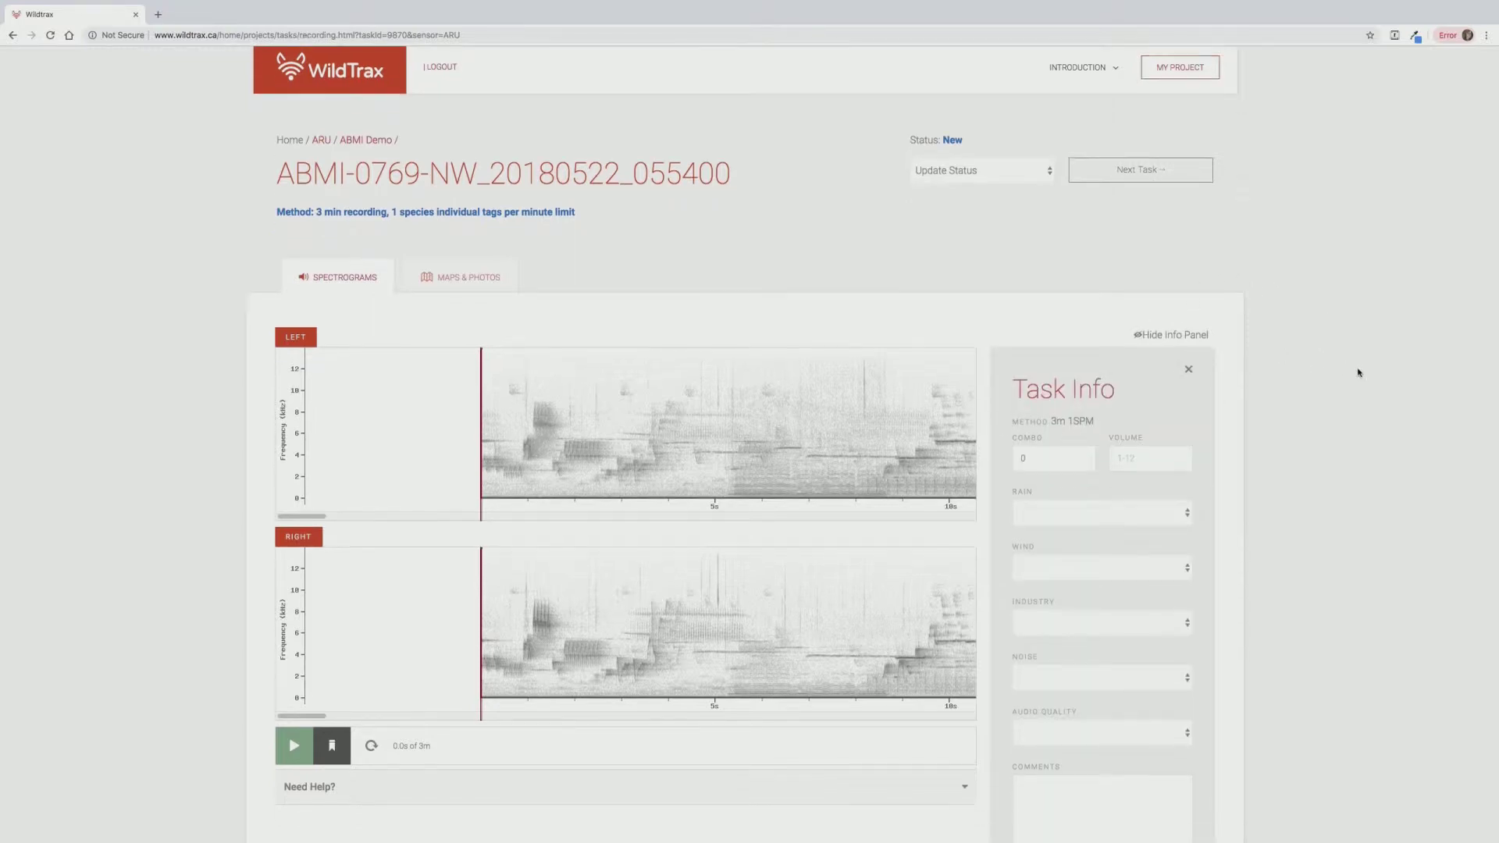
pyautogui.scroll(-3, 1359, 373)
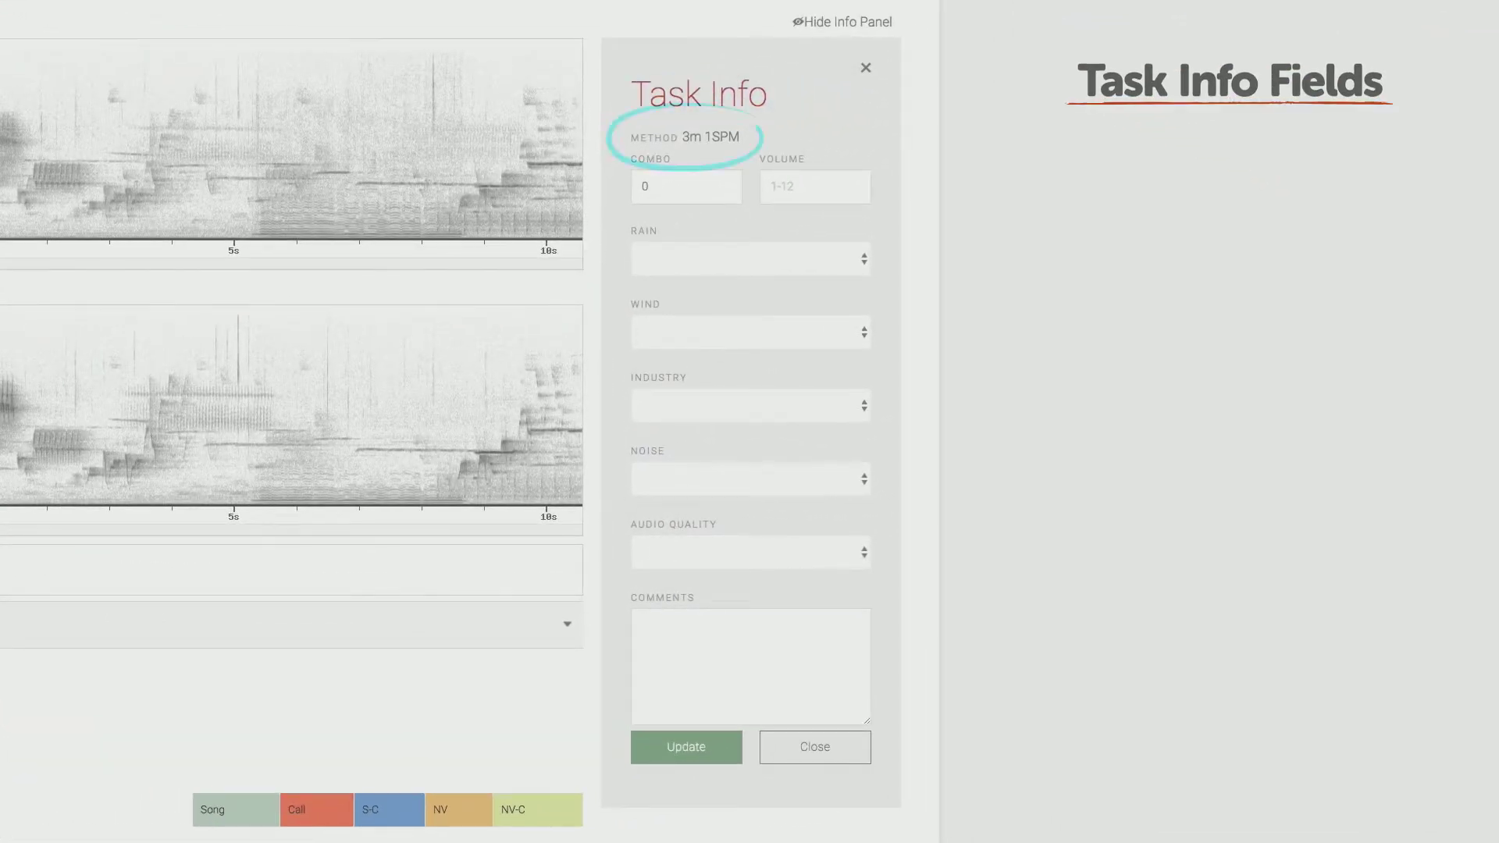
# Set the task's combo to 5 and its volume to 7
pyautogui.write('5')
pyautogui.press('Tab')
pyautogui.write('7')
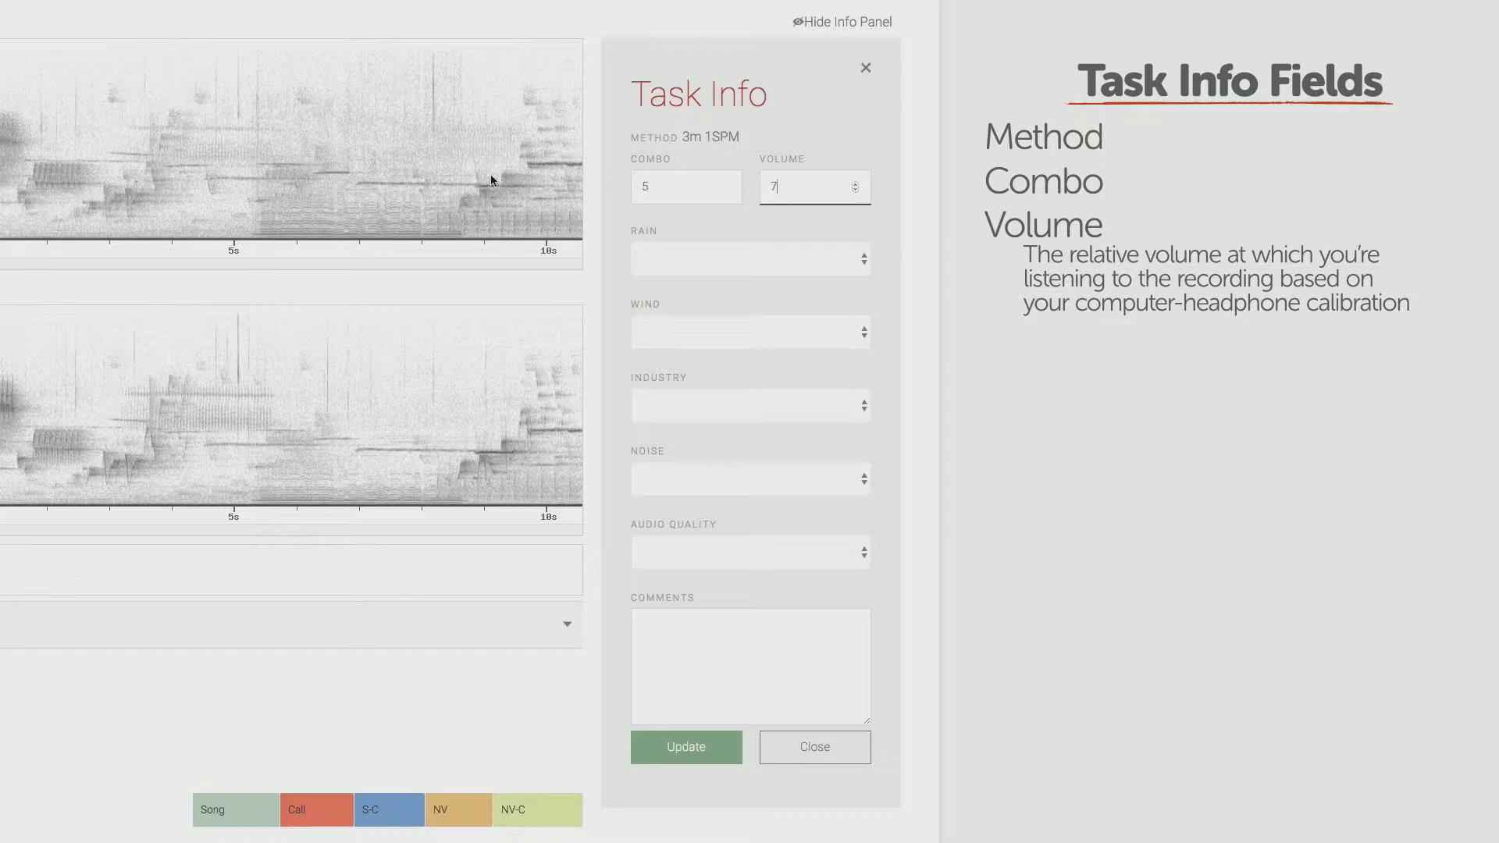
# Rate the recording's rain as 0 | No rain detected, wind as 0 | No wind detected and industry as 0 | No industrial noise
pyautogui.click(761, 266)
pyautogui.click(813, 282)
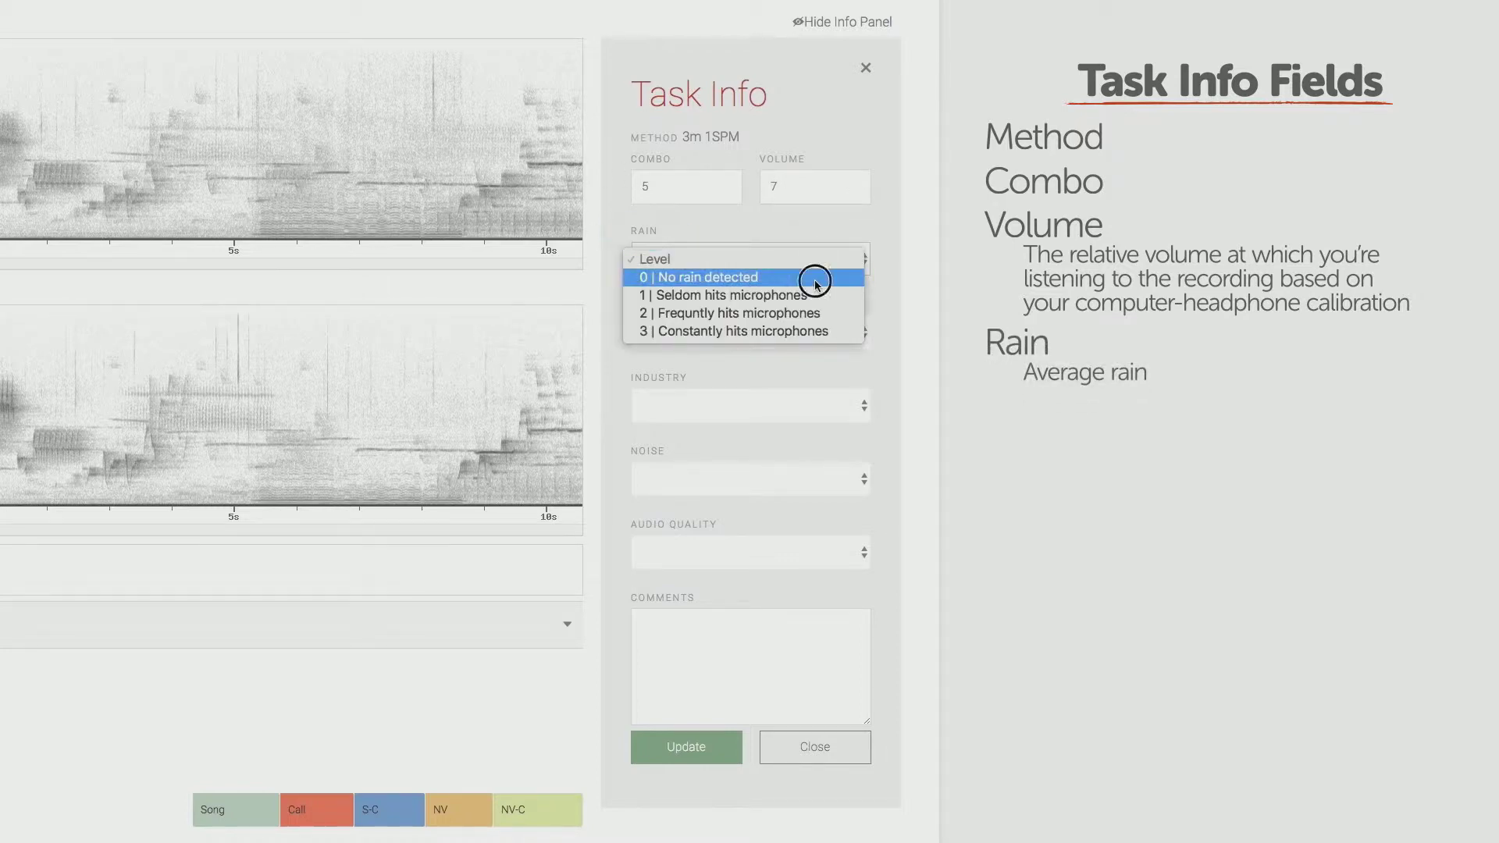
pyautogui.click(808, 329)
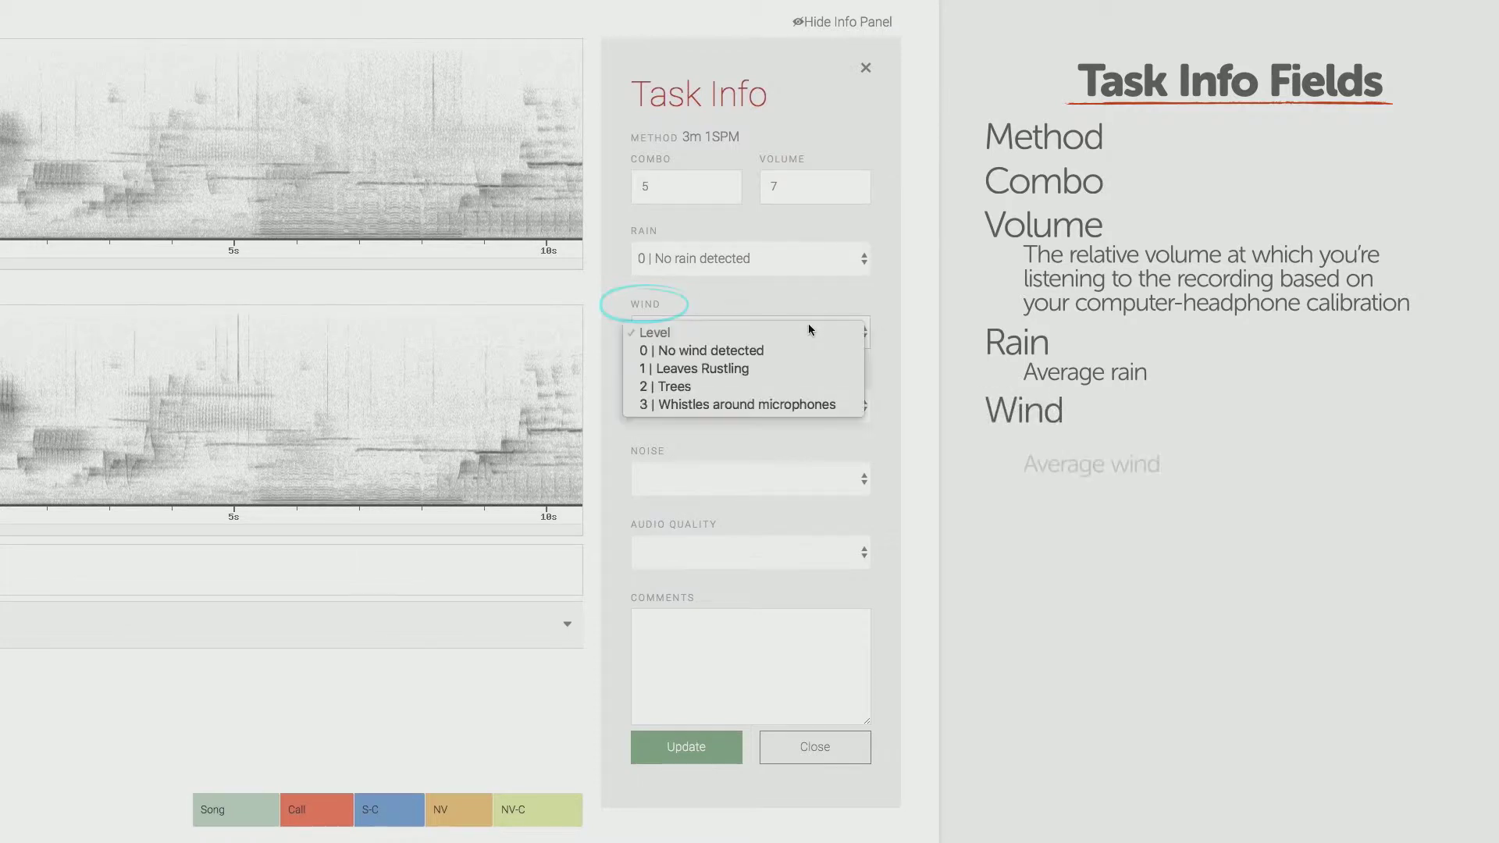
pyautogui.click(805, 348)
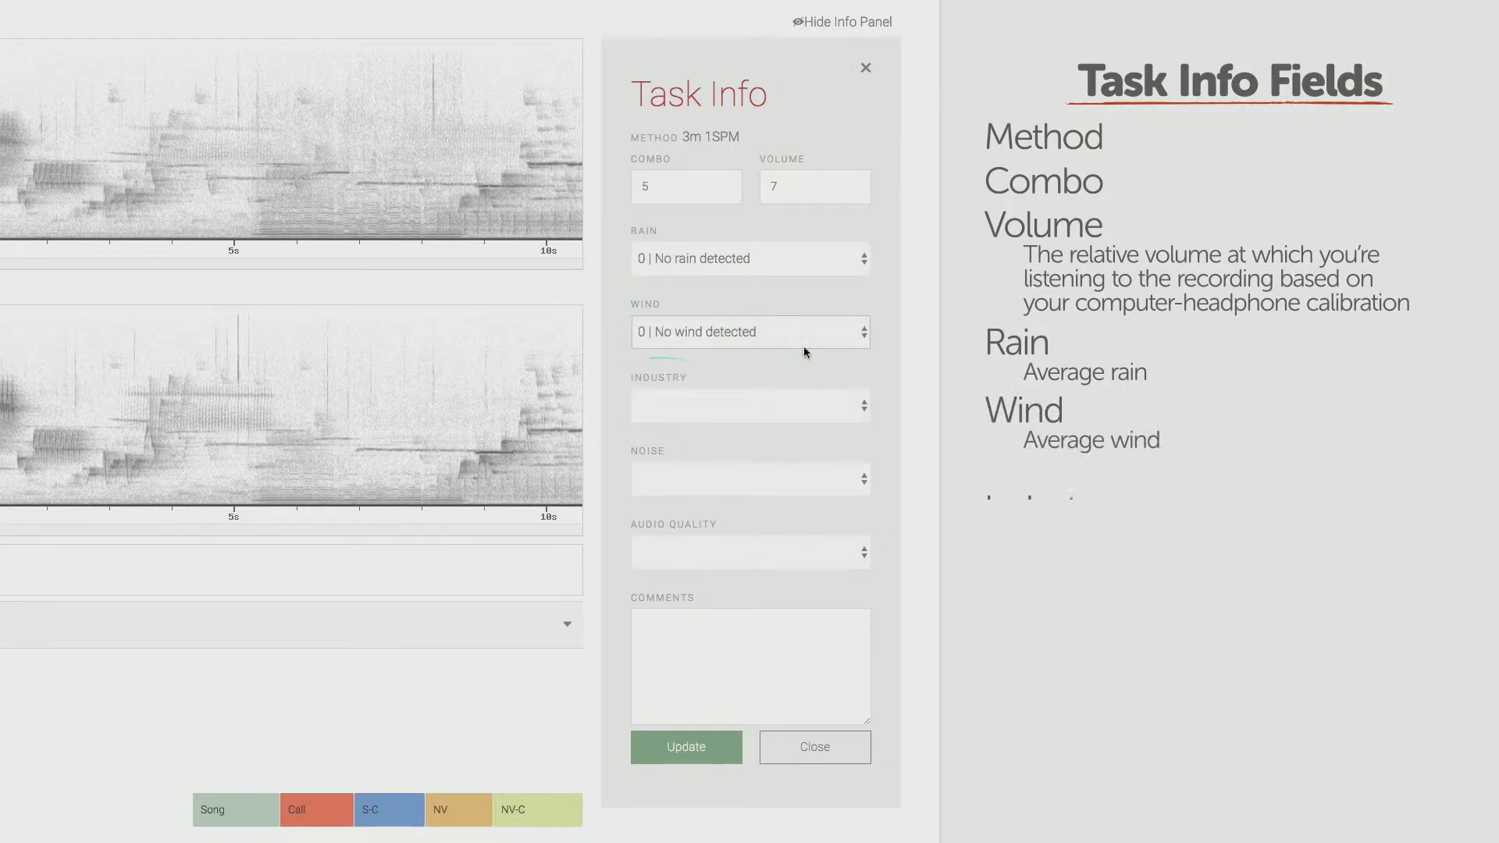
pyautogui.click(797, 401)
pyautogui.click(791, 428)
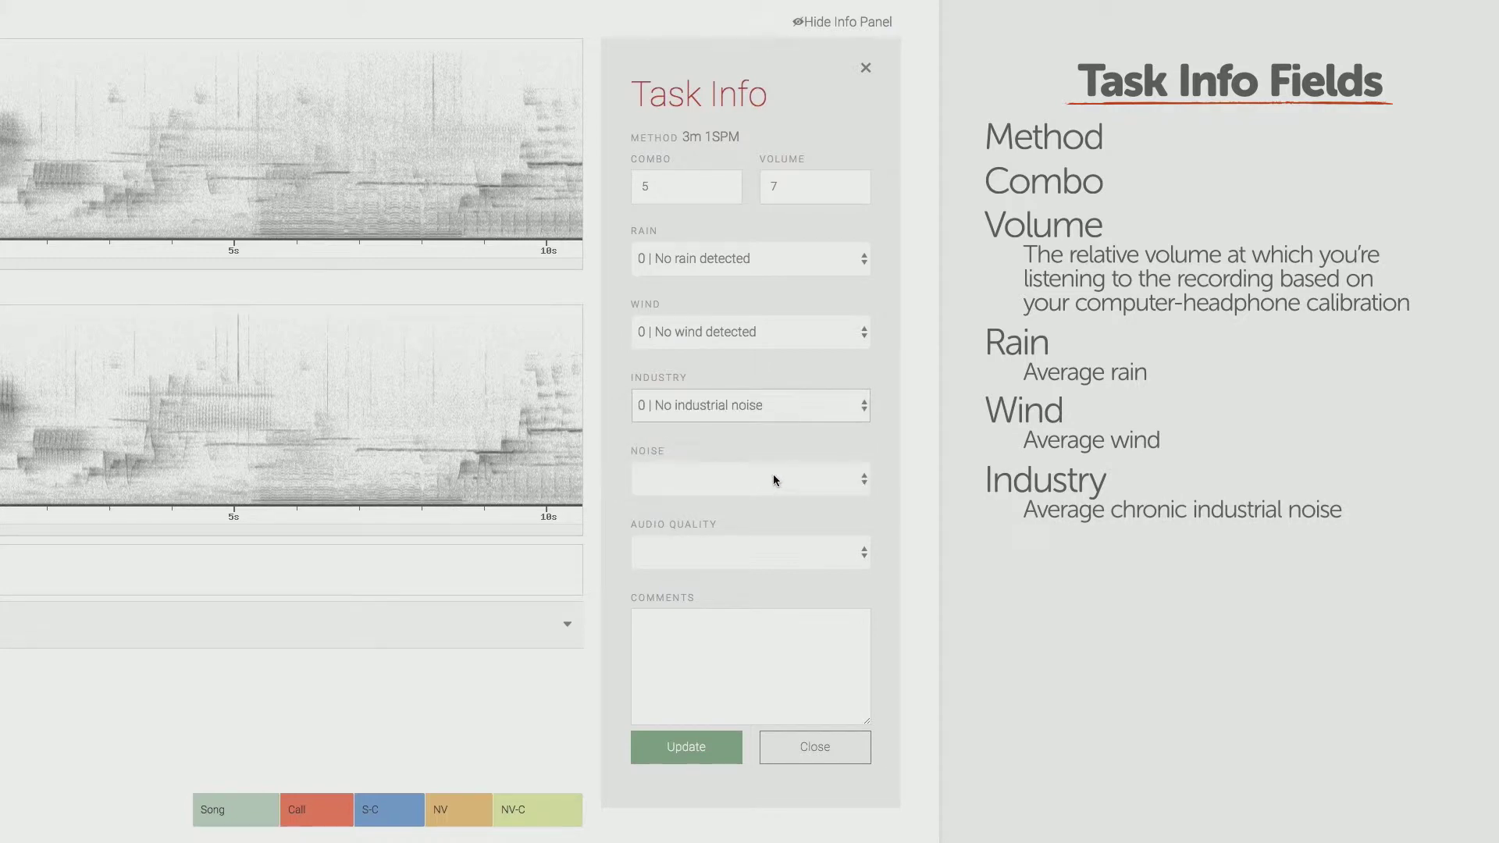
# Set the task's noise to 1 | Light background noise and audio quality to 0 | No audio quality issues
pyautogui.click(774, 479)
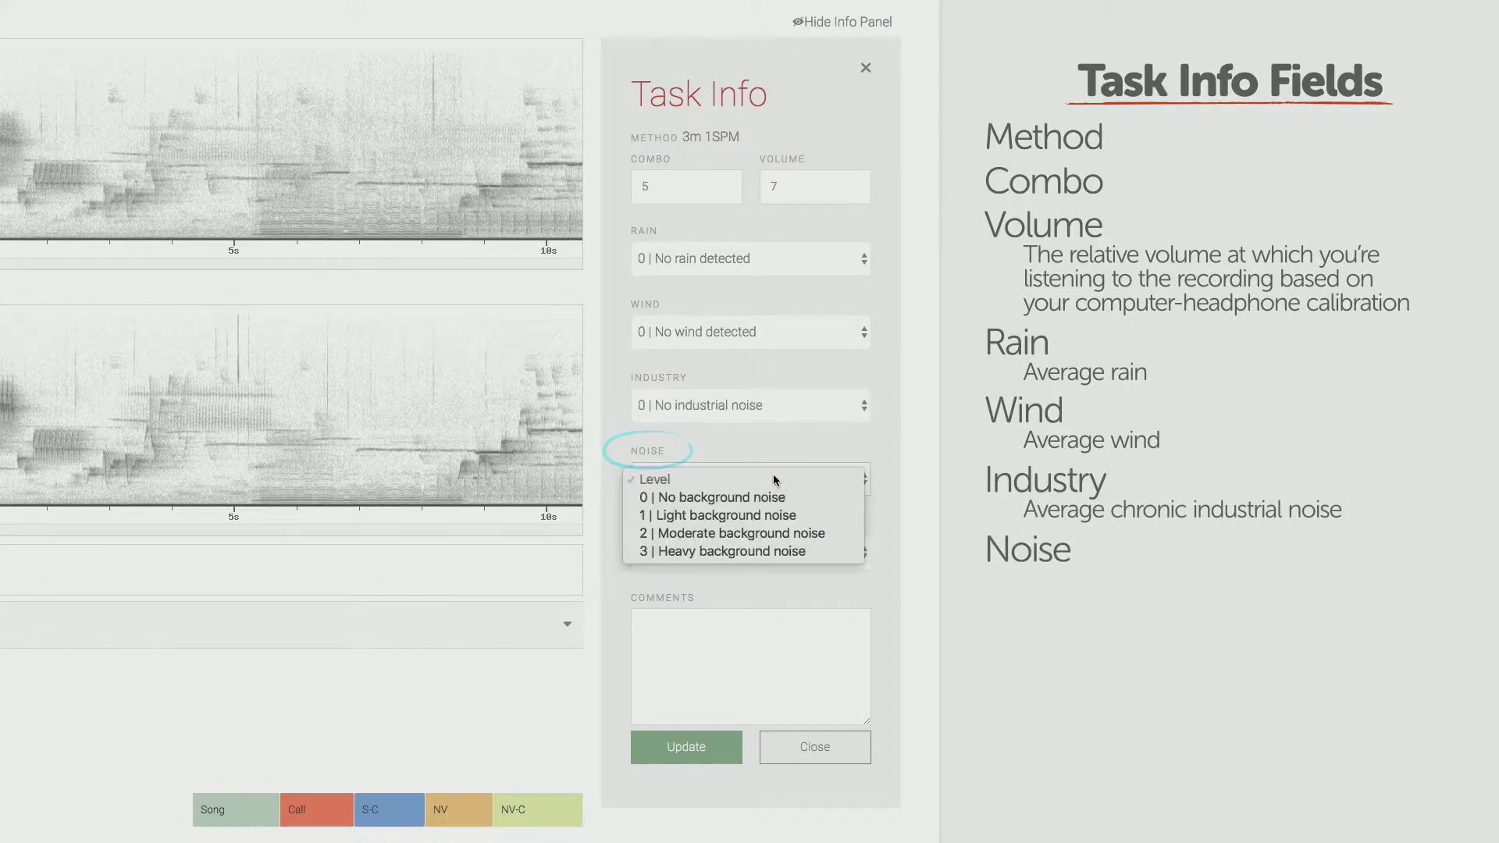
pyautogui.click(771, 515)
pyautogui.click(775, 548)
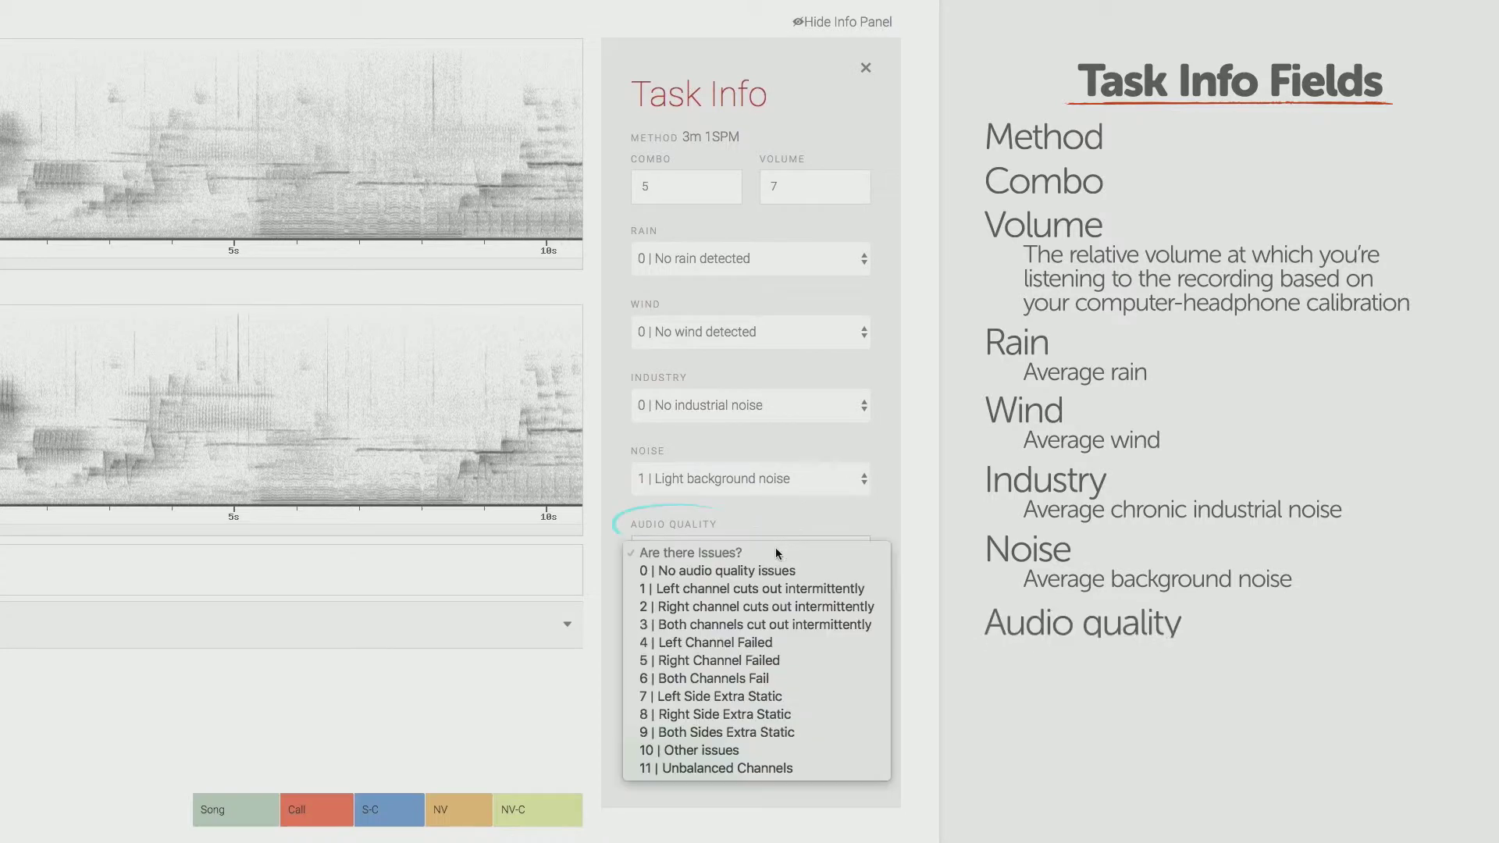
pyautogui.click(770, 572)
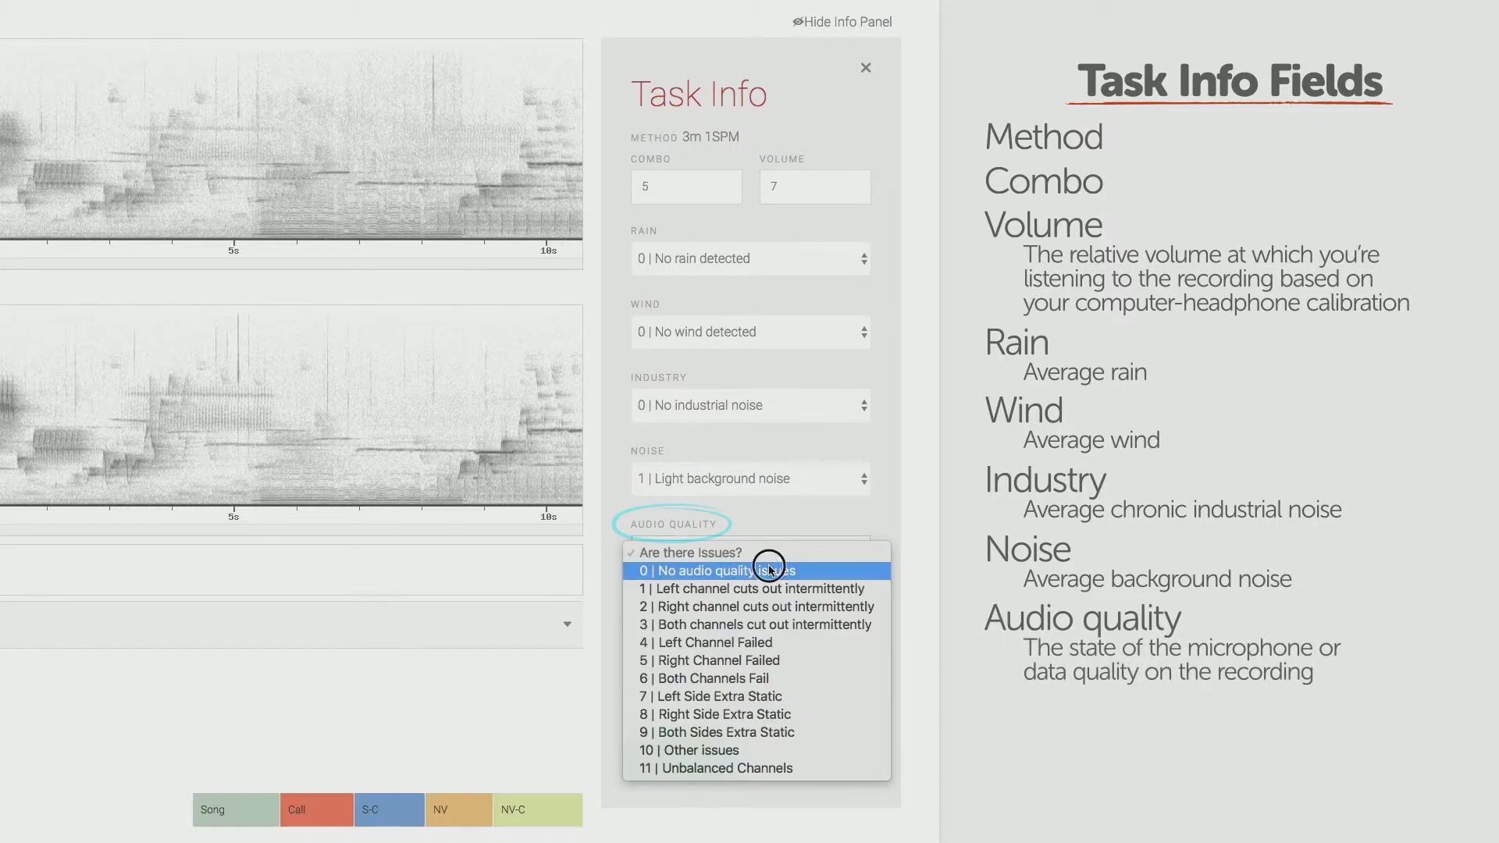
# Add the comment "Borderline heavy wind" to the task info and save the update
pyautogui.click(742, 629)
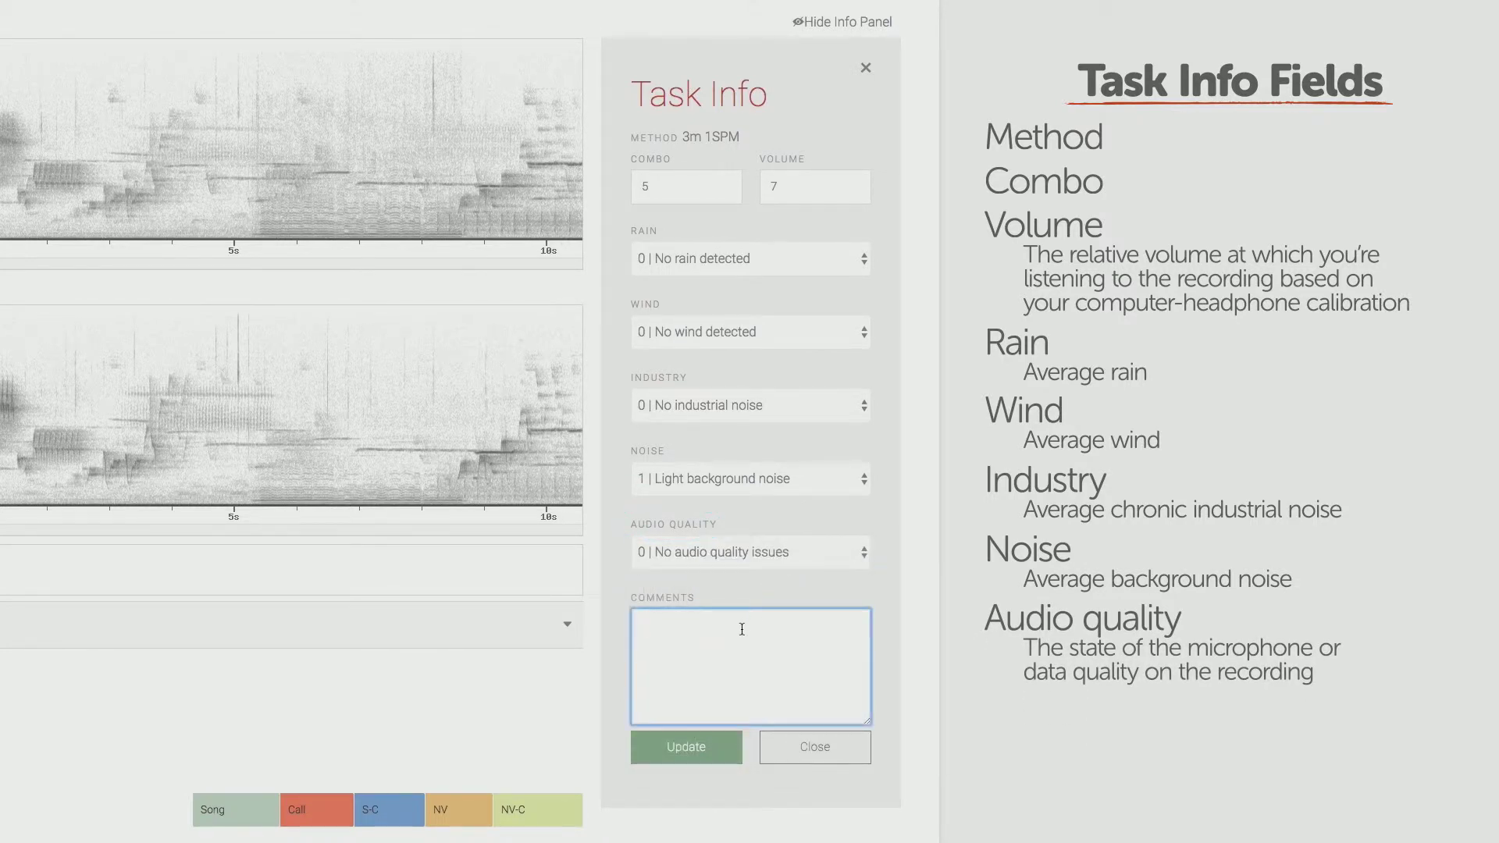
pyautogui.write('Borderline heavy wind')
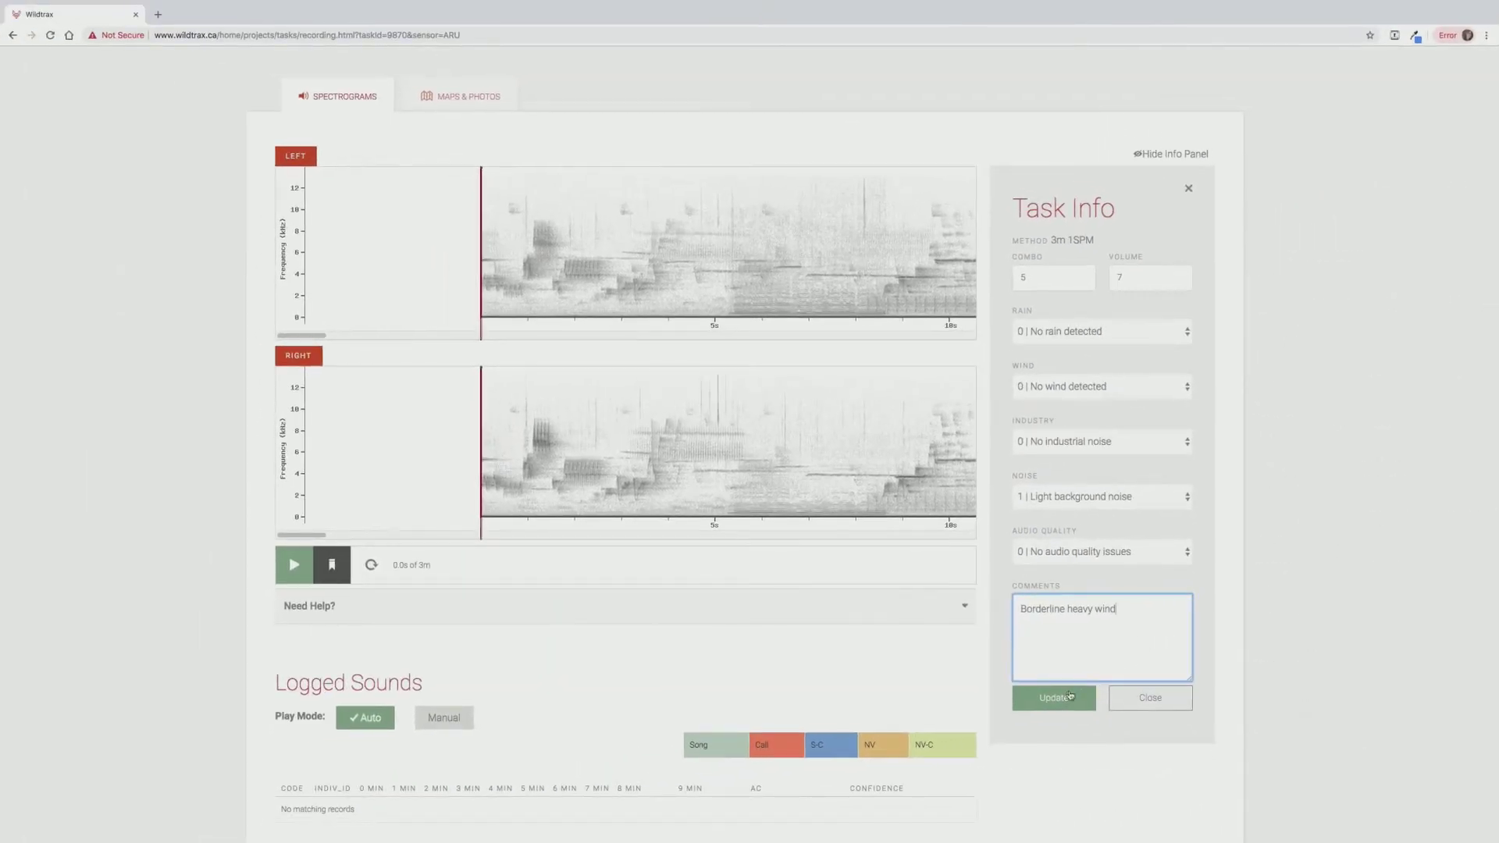
pyautogui.click(705, 747)
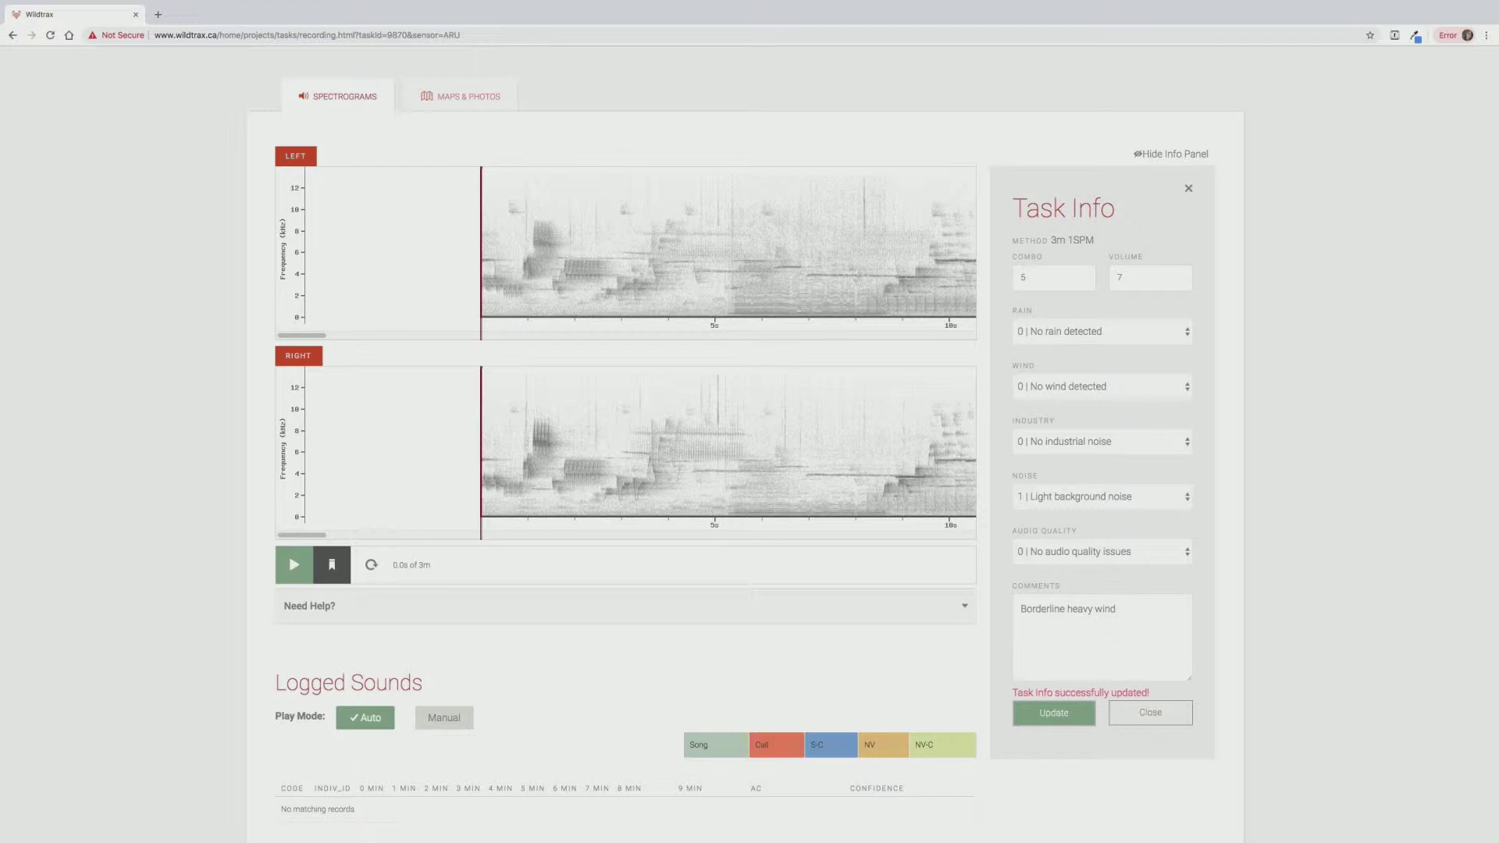
# Change the task's noise level to 0 | No background noise and hide the info panel
pyautogui.click(1178, 497)
pyautogui.click(1179, 486)
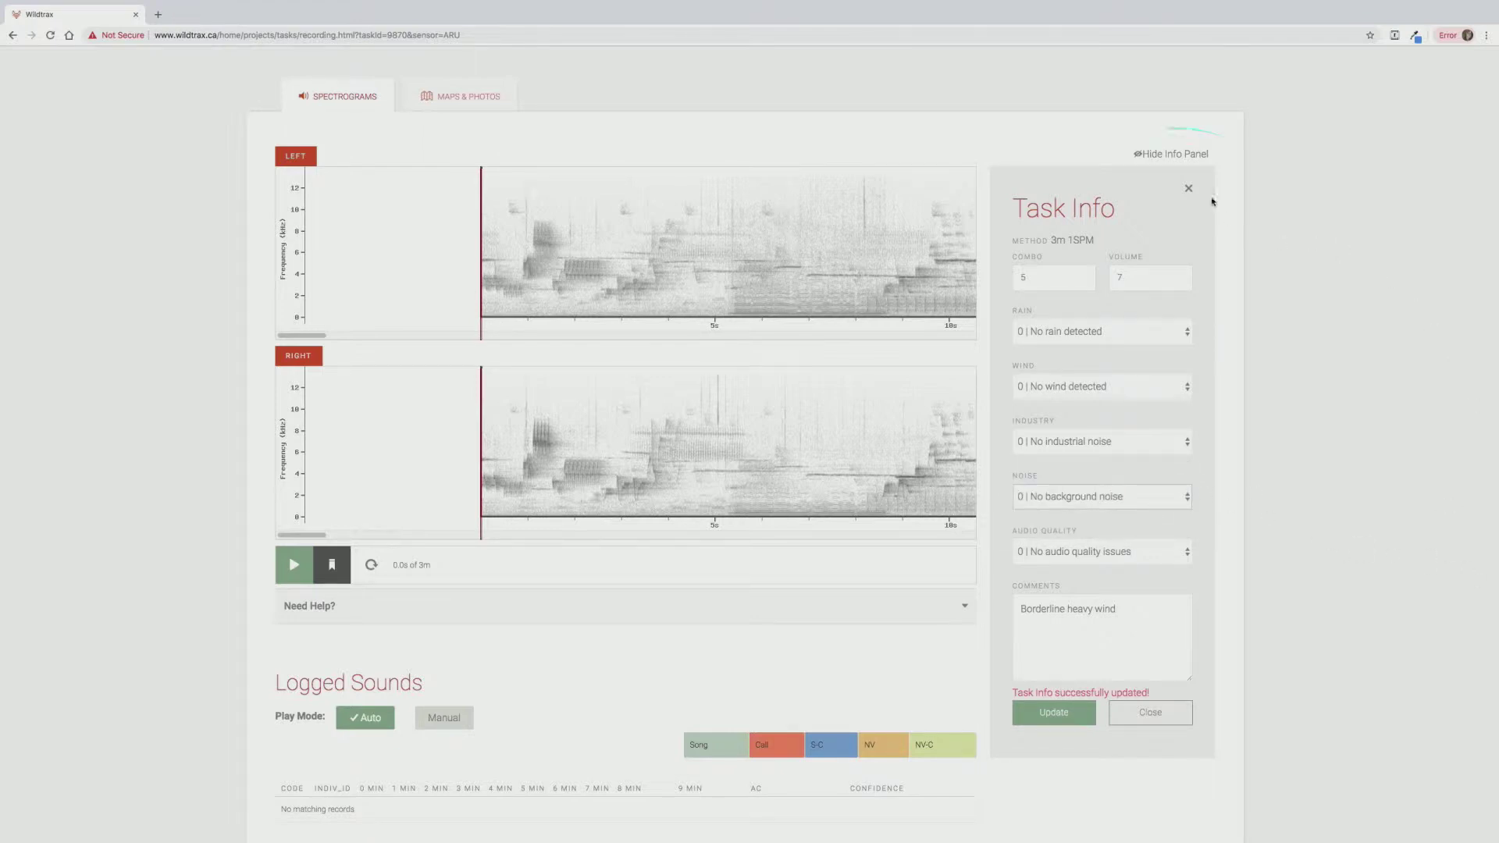
pyautogui.click(1189, 153)
pyautogui.scroll(3, 1399, 372)
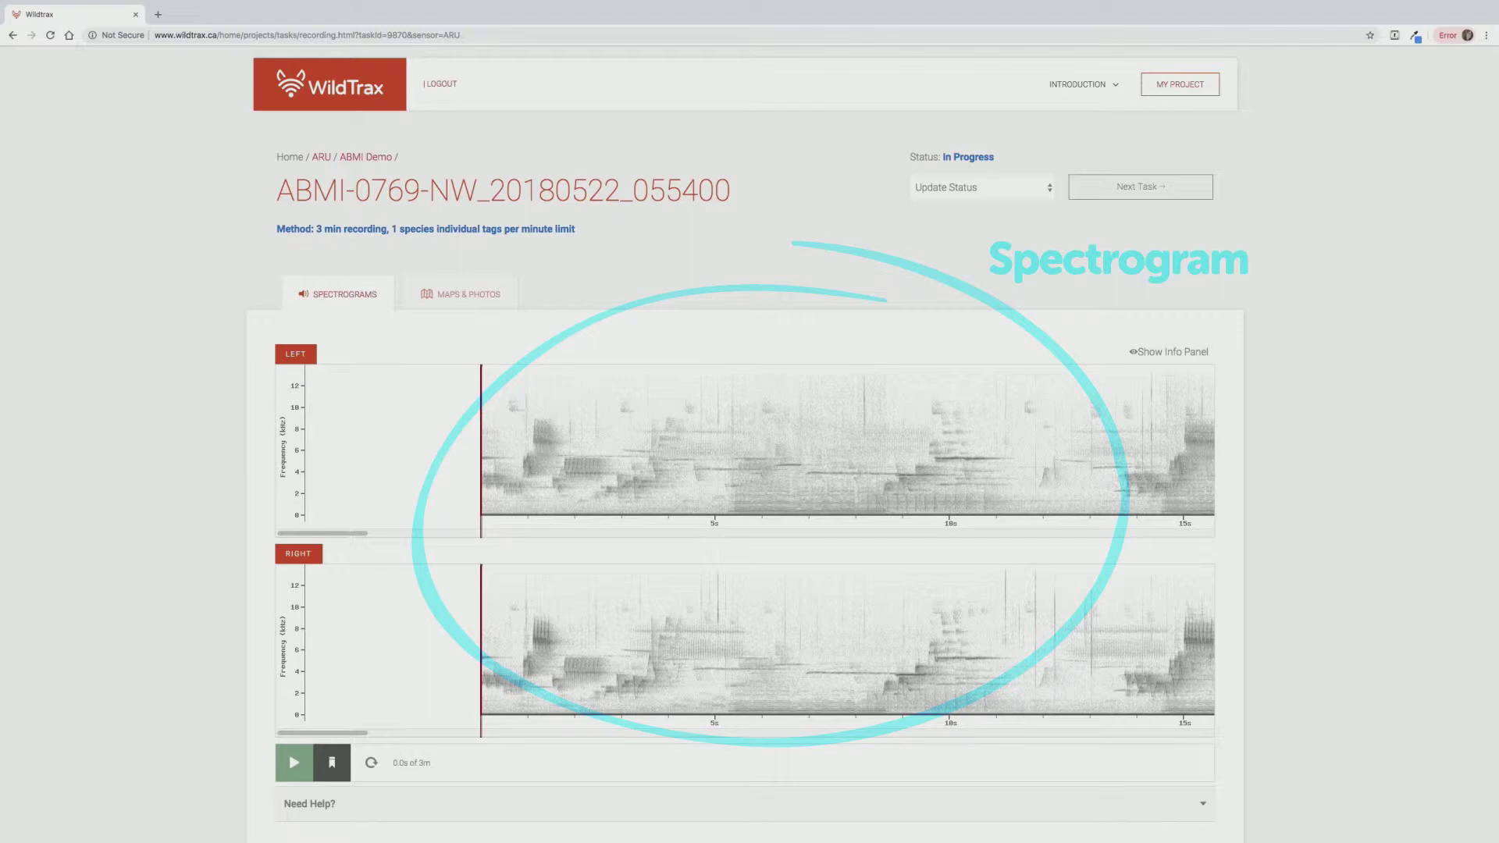
# Play the recording briefly and return the spectrogram to its start
pyautogui.scroll(-3, 856, 470)
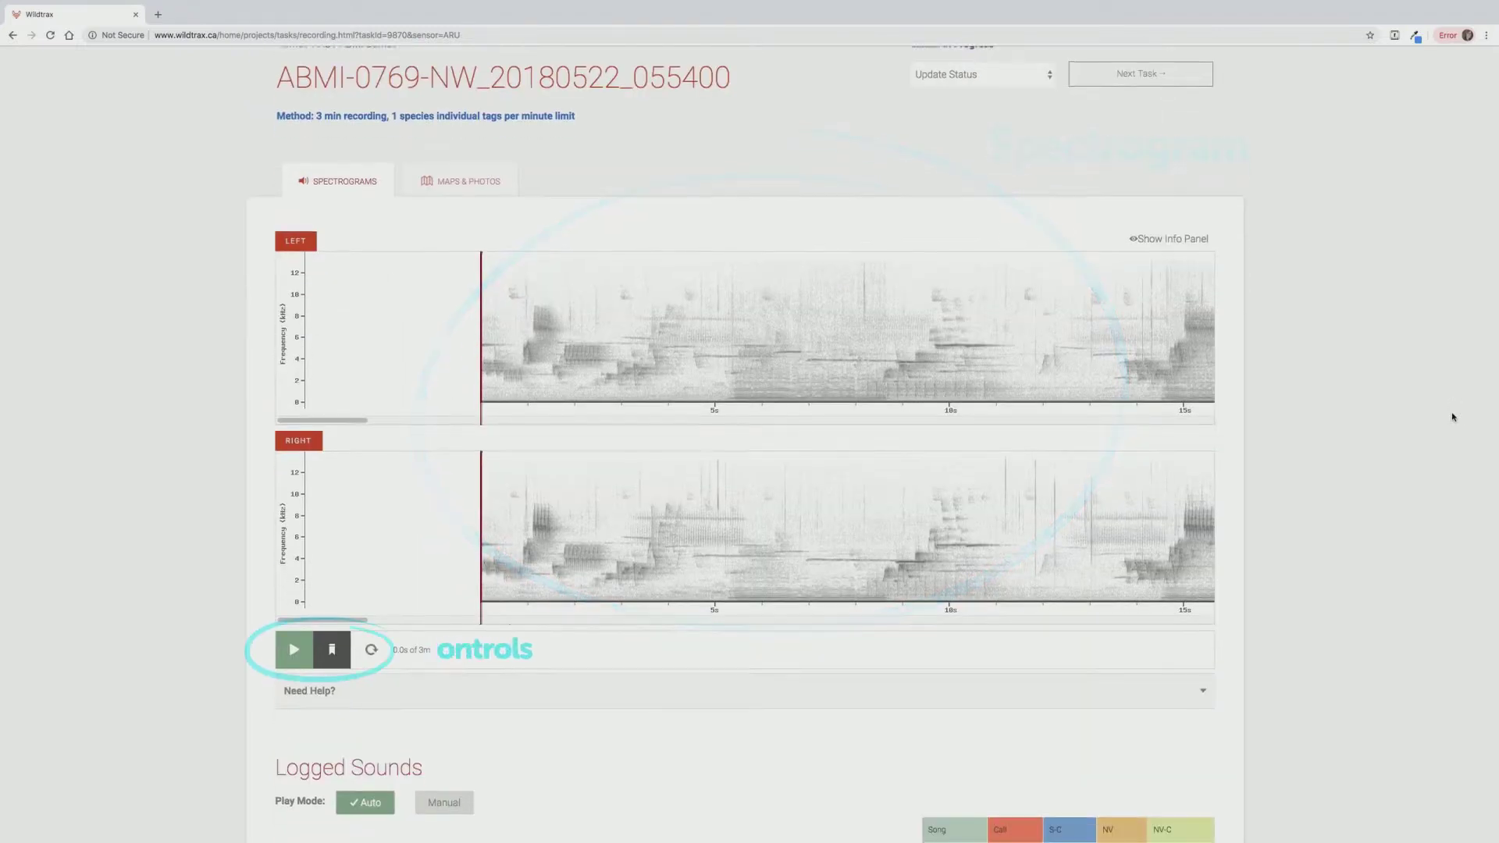
pyautogui.click(308, 616)
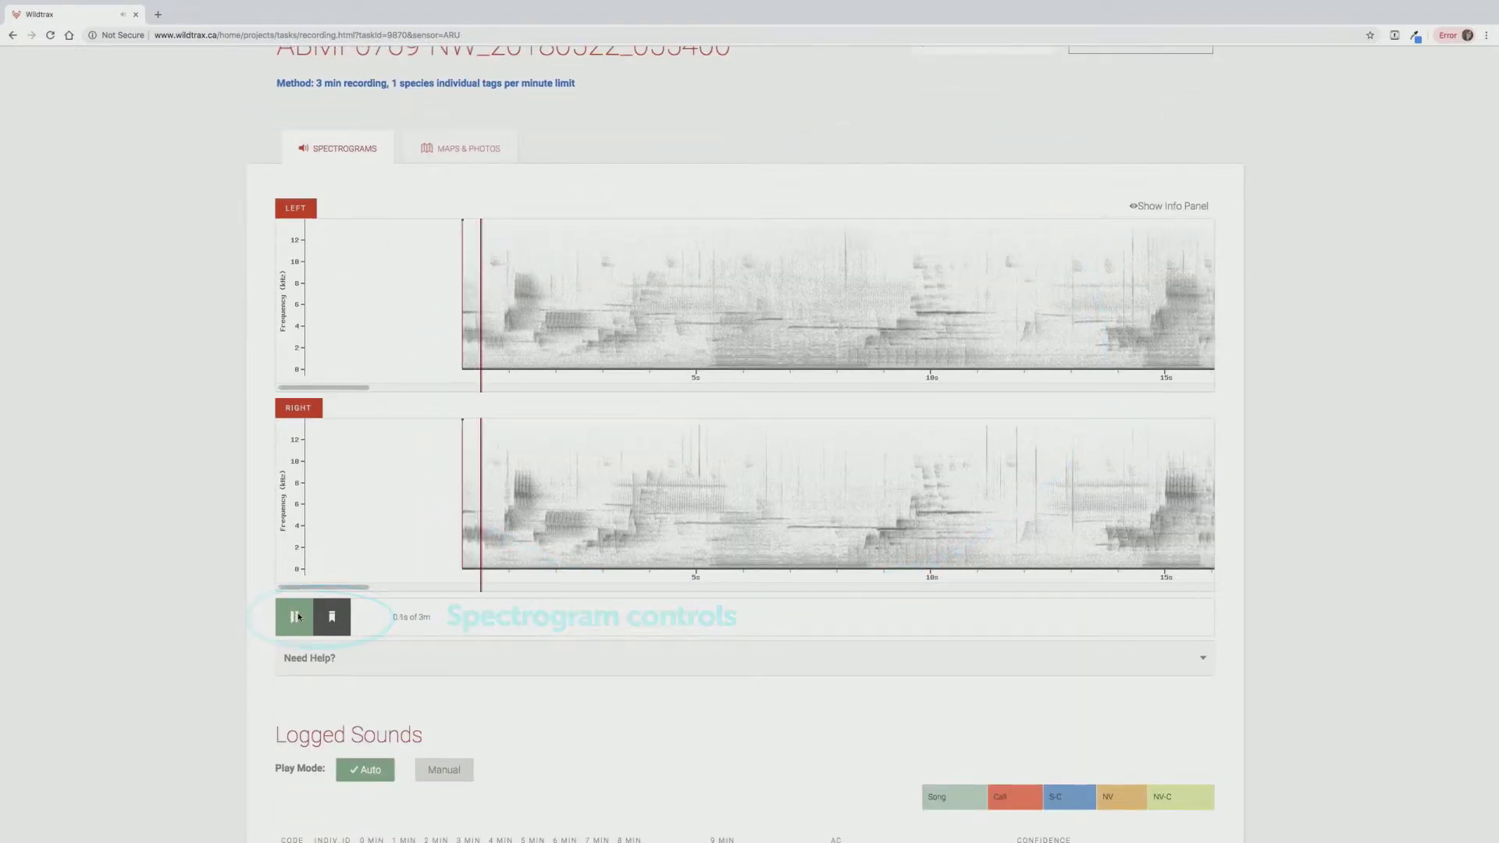
pyautogui.moveTo(316, 586)
pyautogui.mouseDown()
pyautogui.moveTo(334, 585)
pyautogui.moveTo(303, 586)
pyautogui.mouseUp()
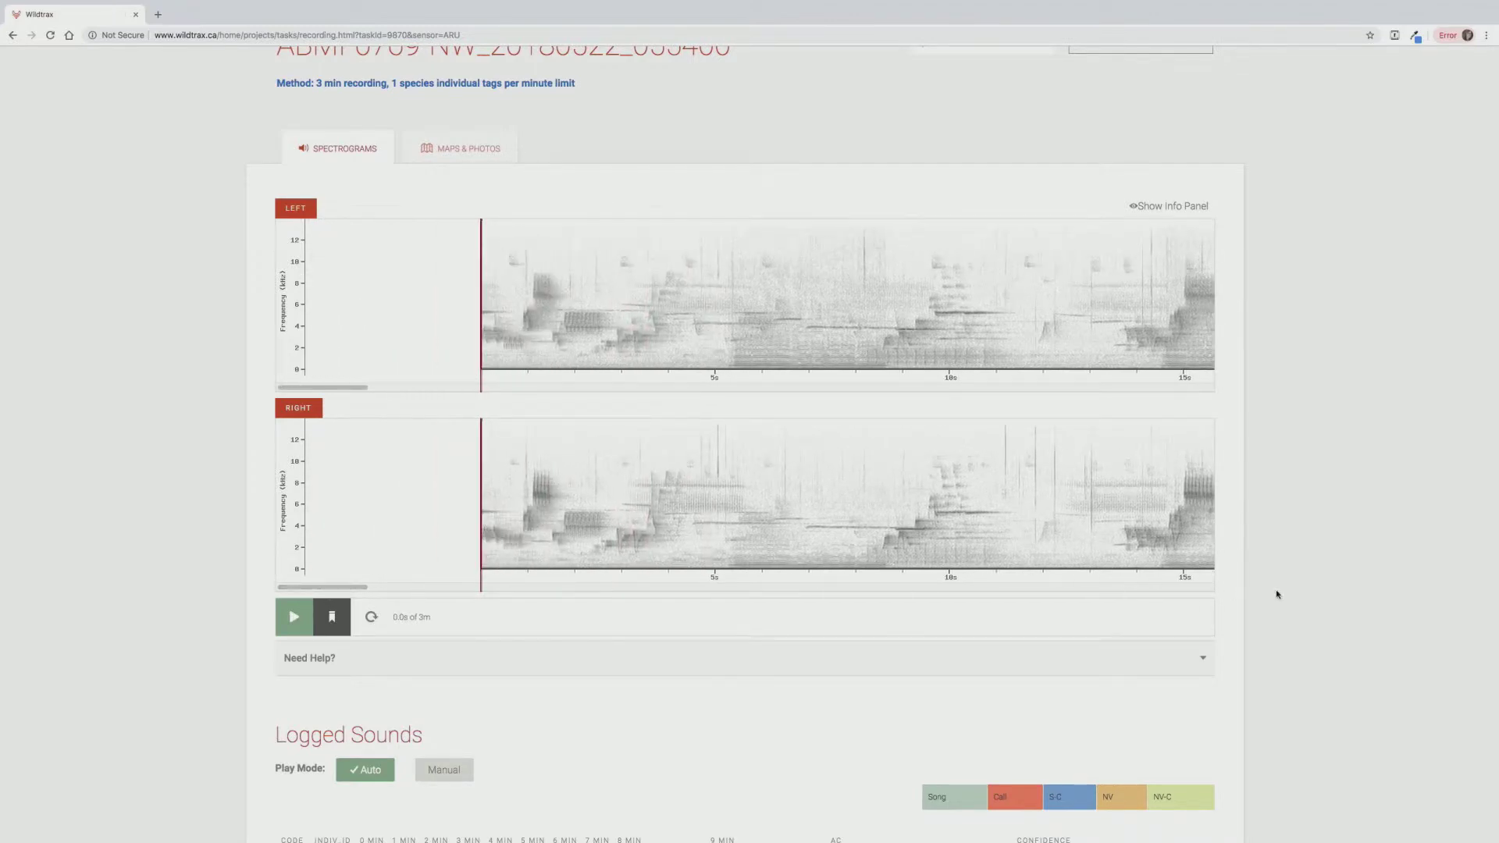
pyautogui.scroll(-5, 1276, 593)
pyautogui.click(1179, 418)
pyautogui.scroll(-3, 1277, 442)
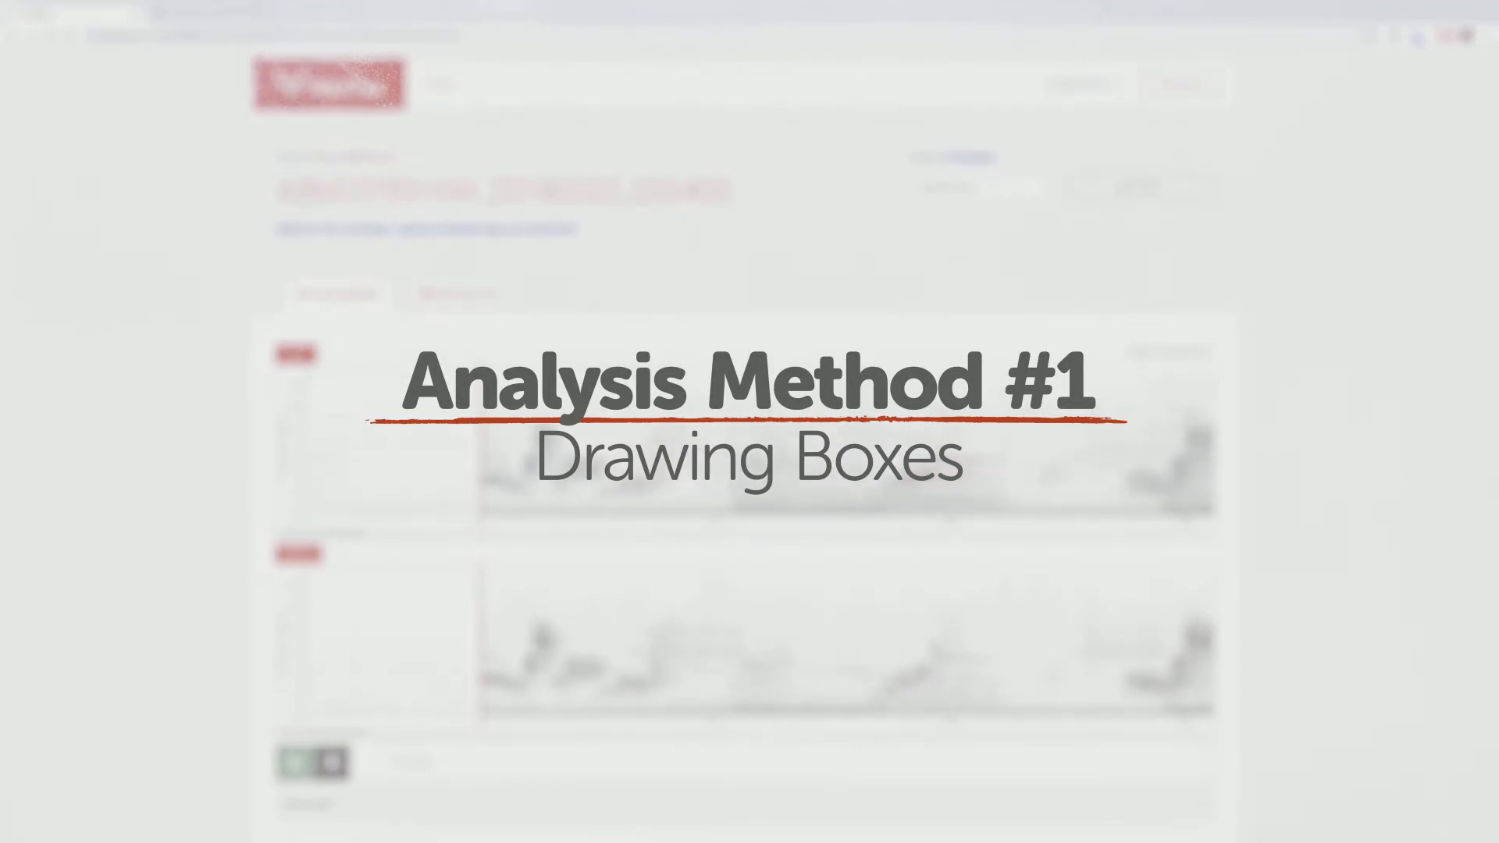
# Play the recording and draw a tag box on the LEFT spectrogram around the sound between about 18.5 and 21 seconds
pyautogui.click(298, 771)
pyautogui.moveTo(668, 389); pyautogui.dragTo(775, 509)
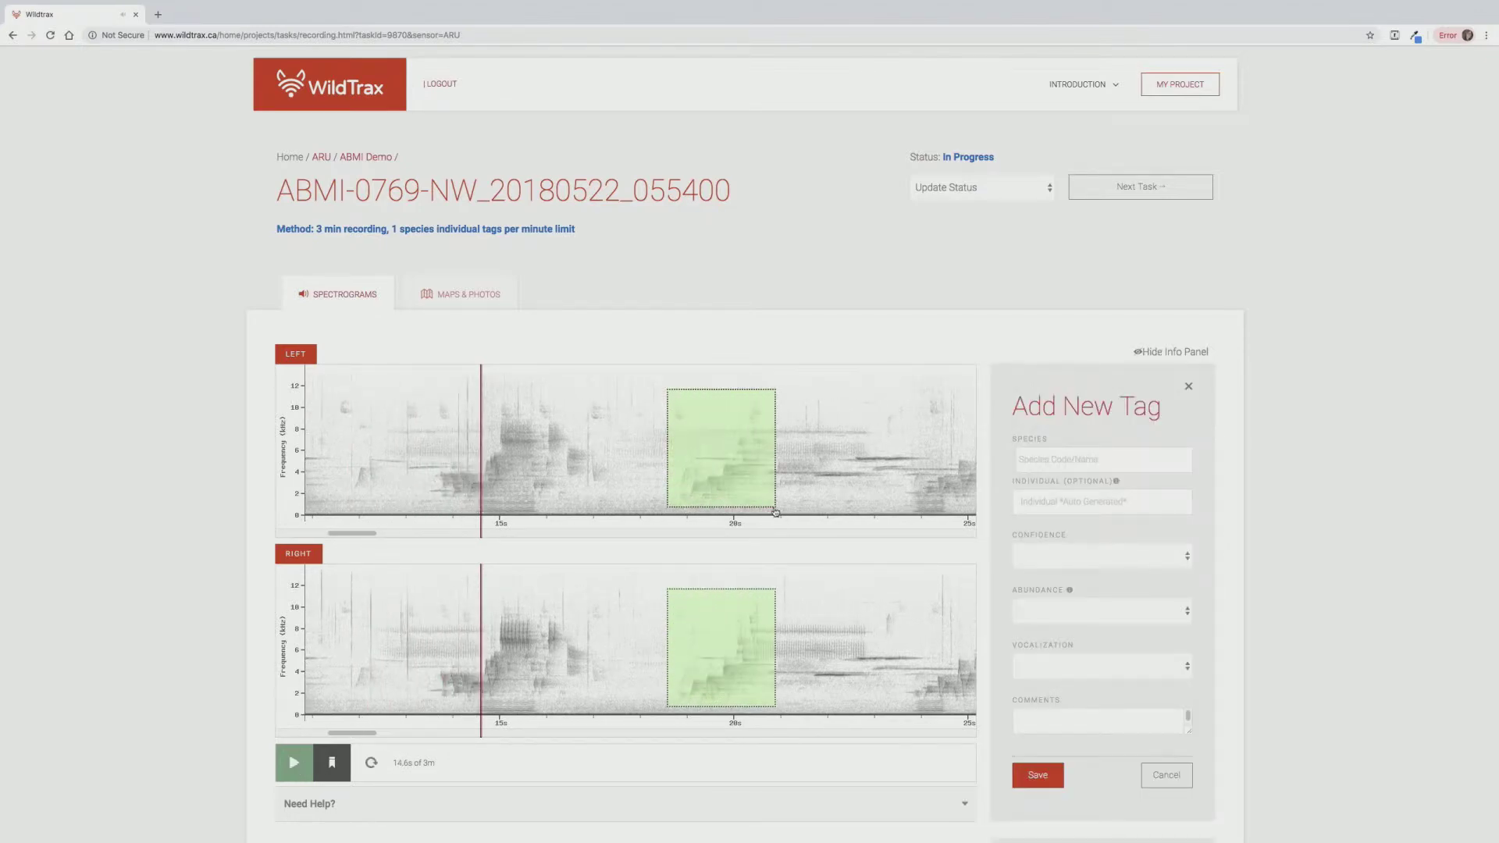
pyautogui.scroll(-3, 1308, 490)
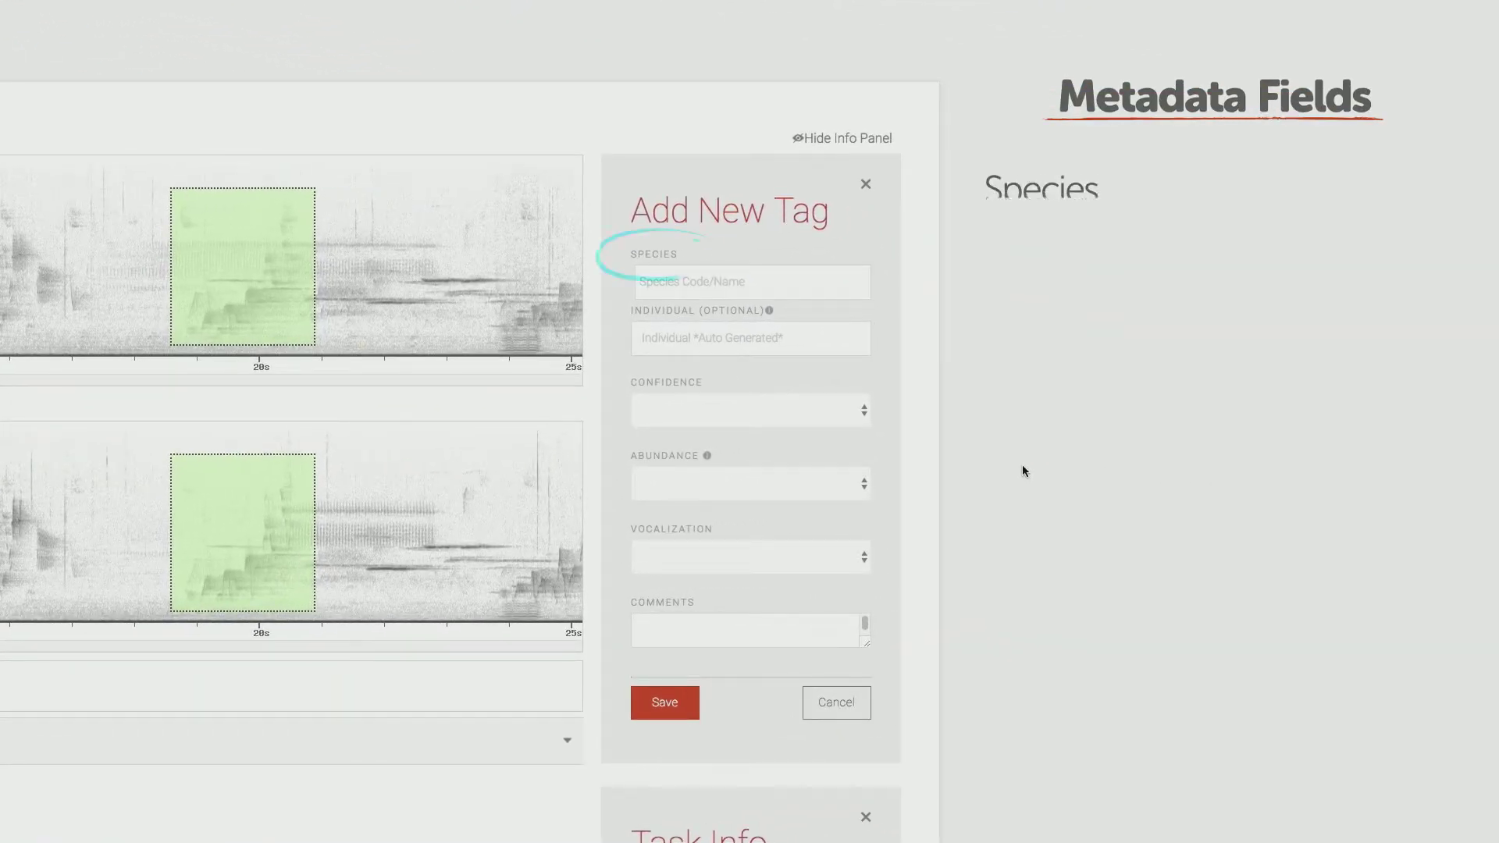
# Set the new tag's species to SWTH | Swainson's Thrush and its individual number to 1
pyautogui.click(739, 271)
pyautogui.write('swth')
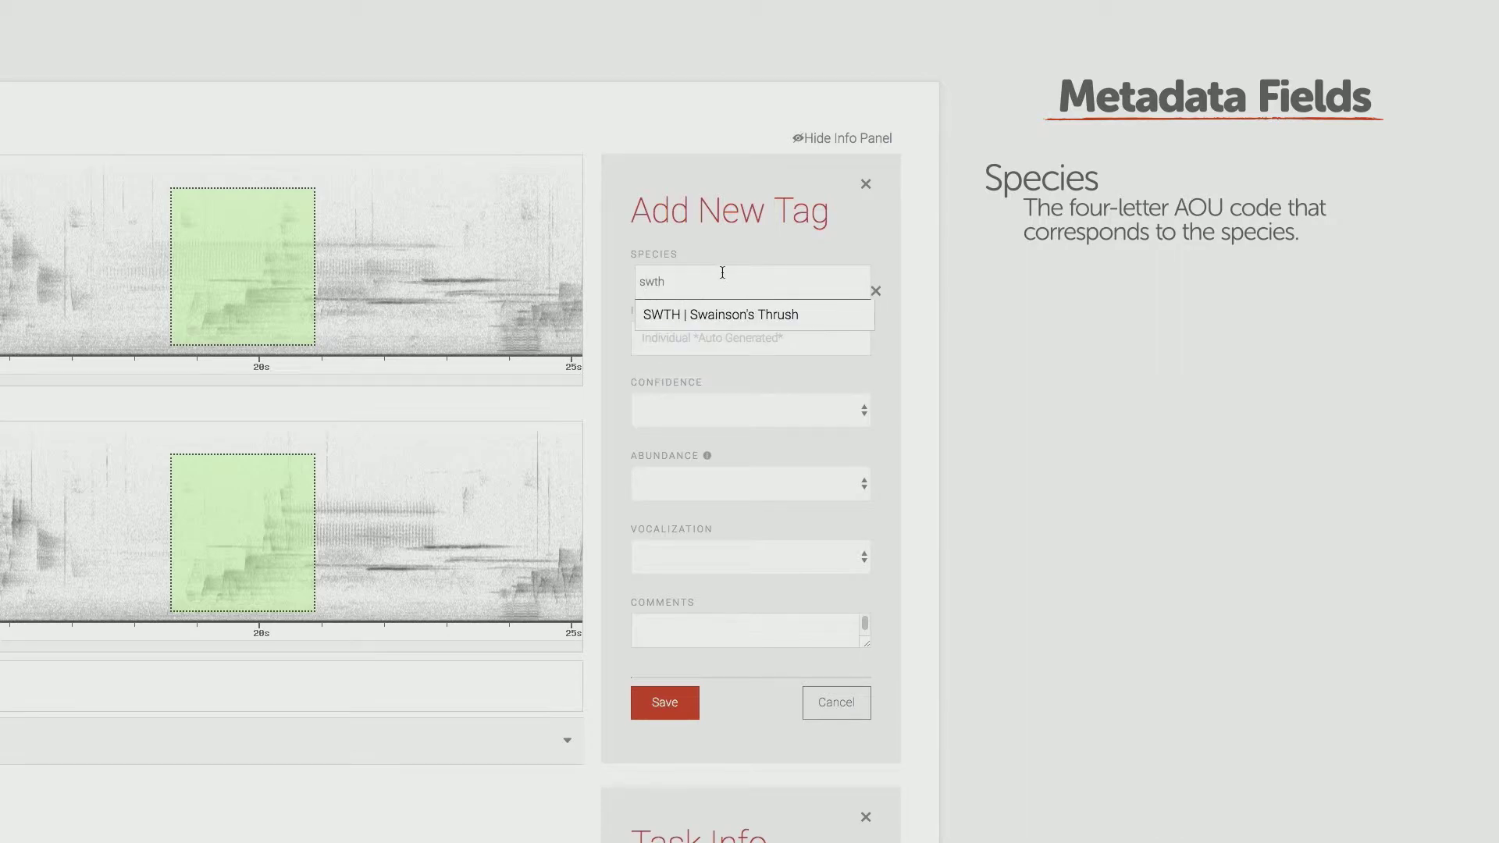
pyautogui.click(733, 312)
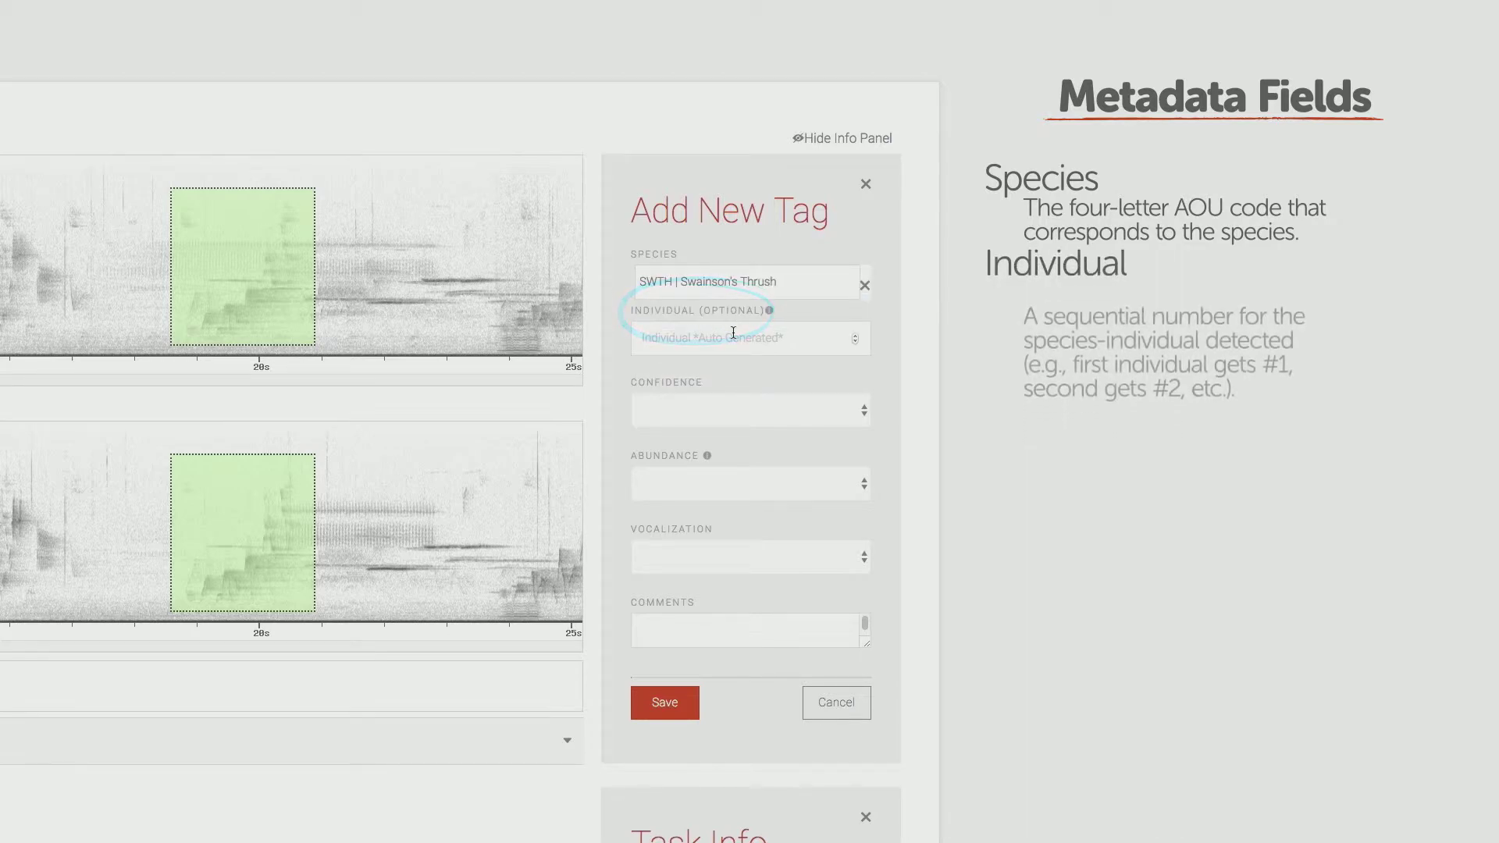
pyautogui.click(733, 336)
pyautogui.write('1')
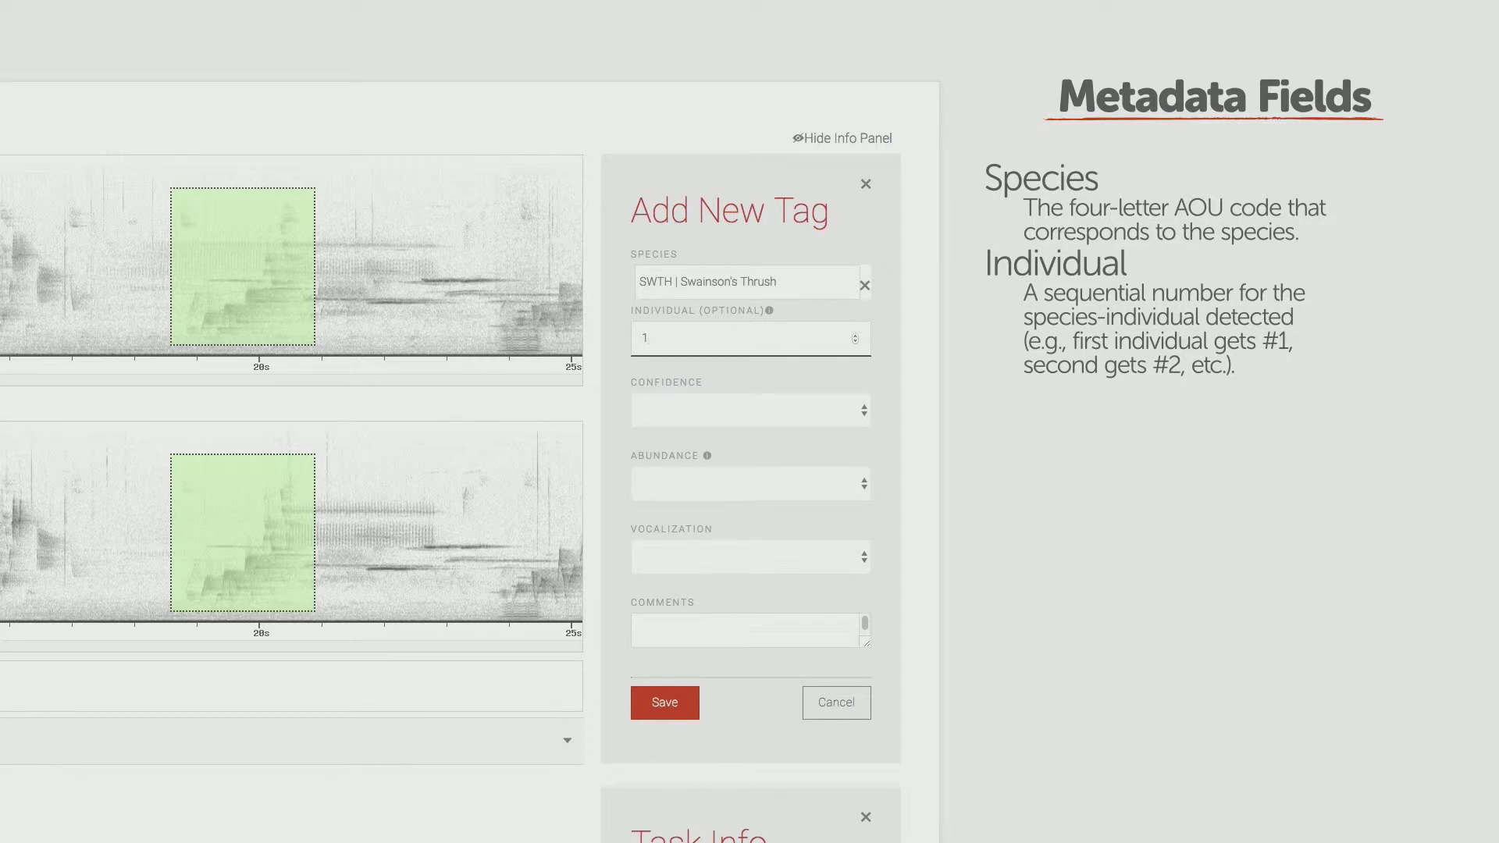
# Set the tag's confidence to 0 | Confident, abundance to 1 | ONE and vocalization to 1 | Song, and save the tag
pyautogui.click(734, 414)
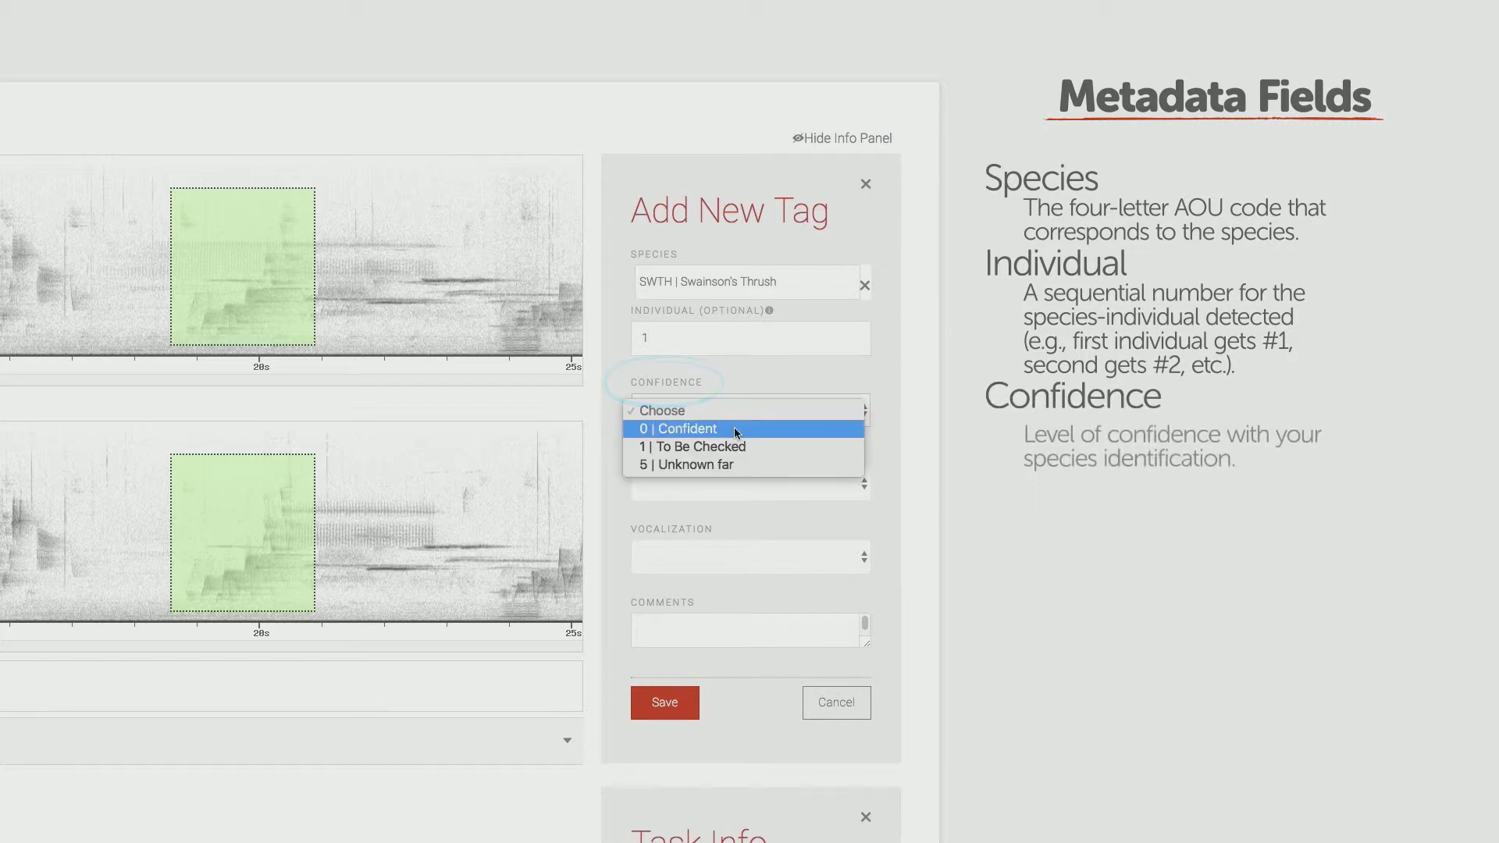
pyautogui.click(735, 430)
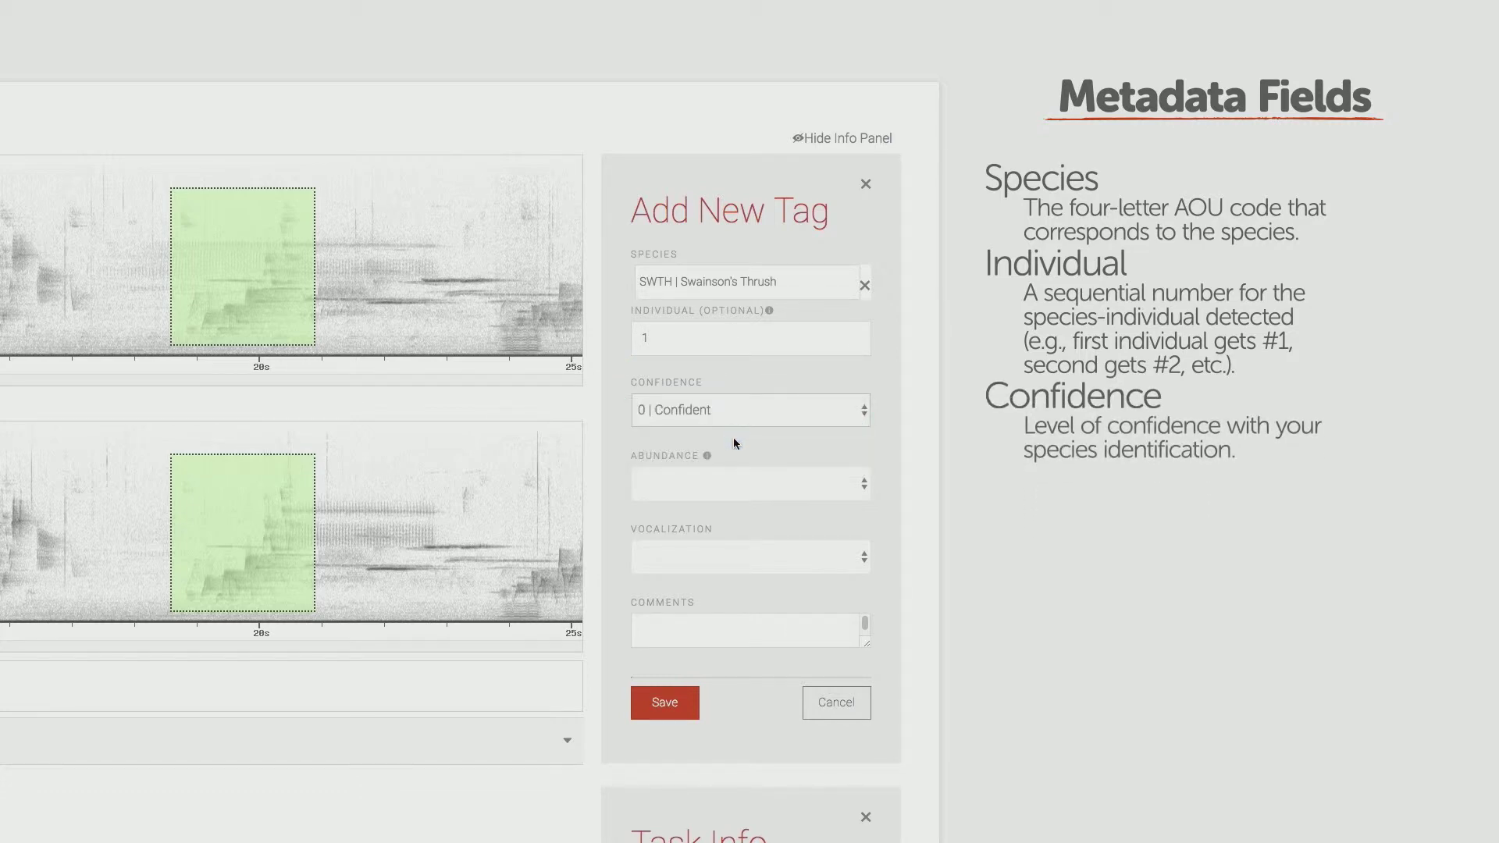
pyautogui.click(726, 476)
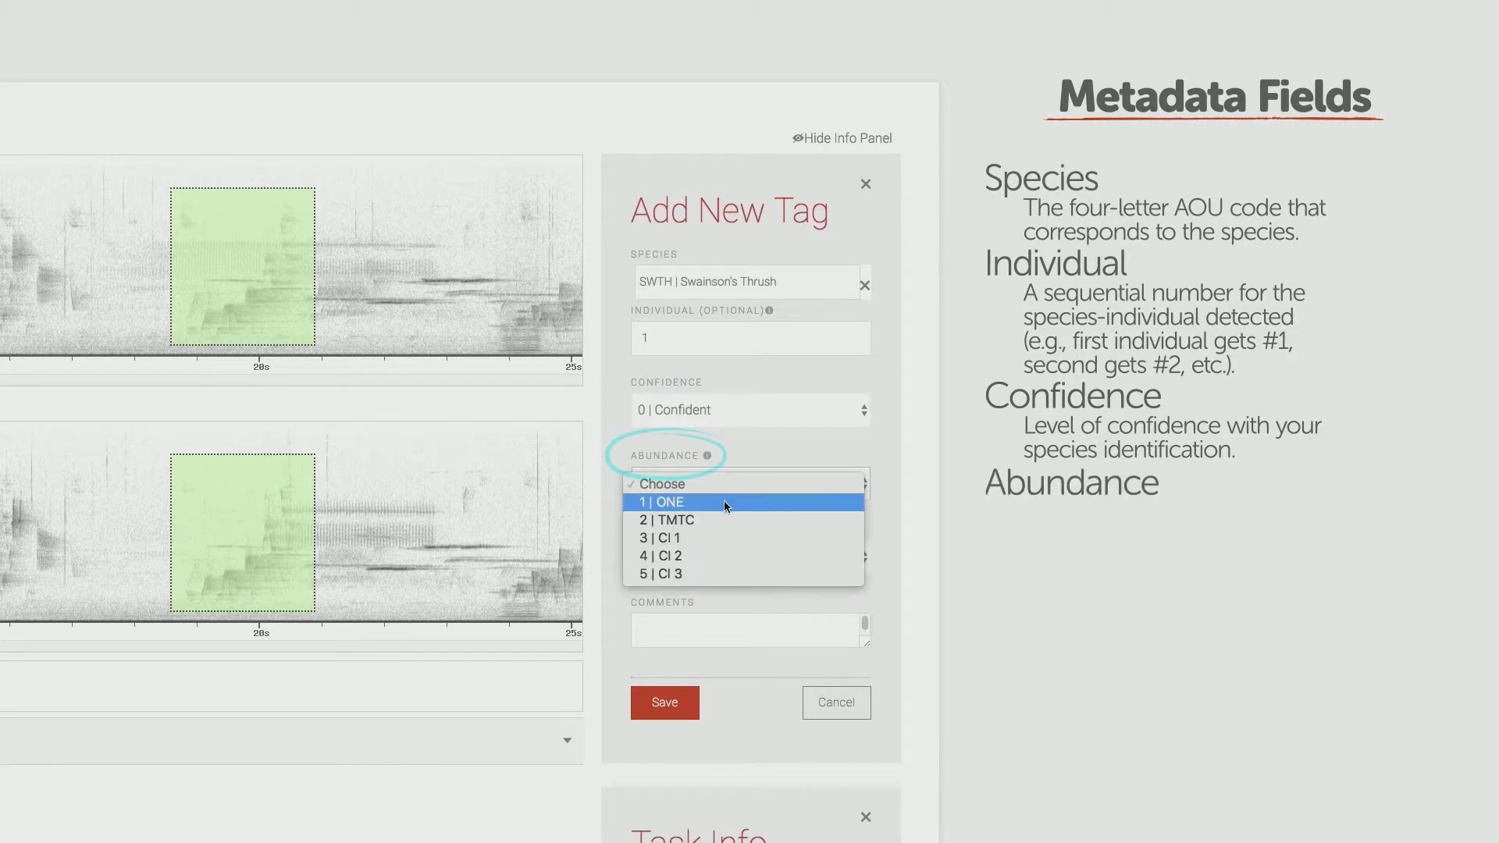
pyautogui.click(723, 502)
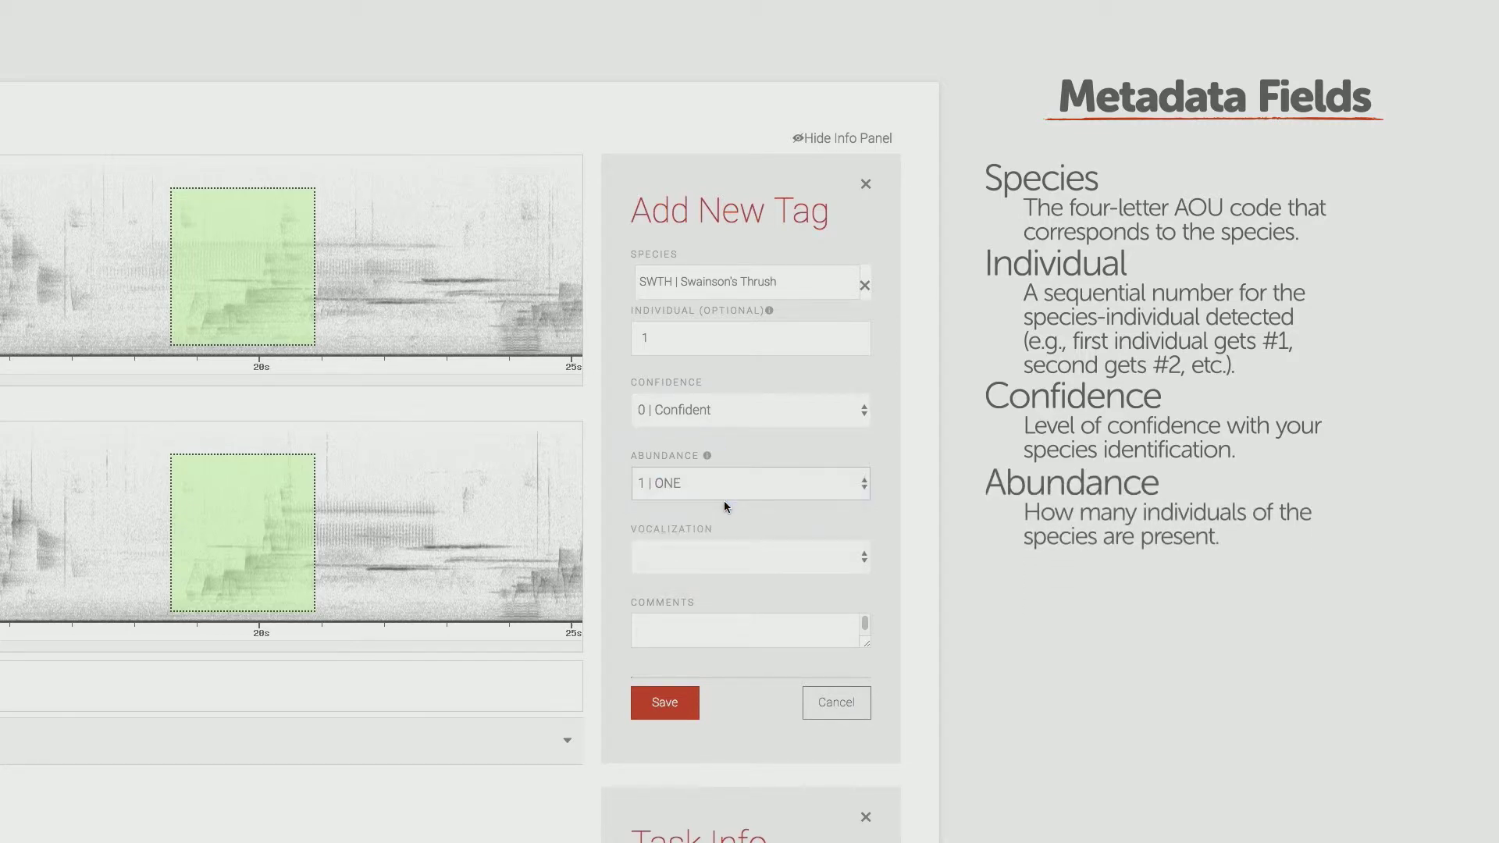
pyautogui.click(723, 553)
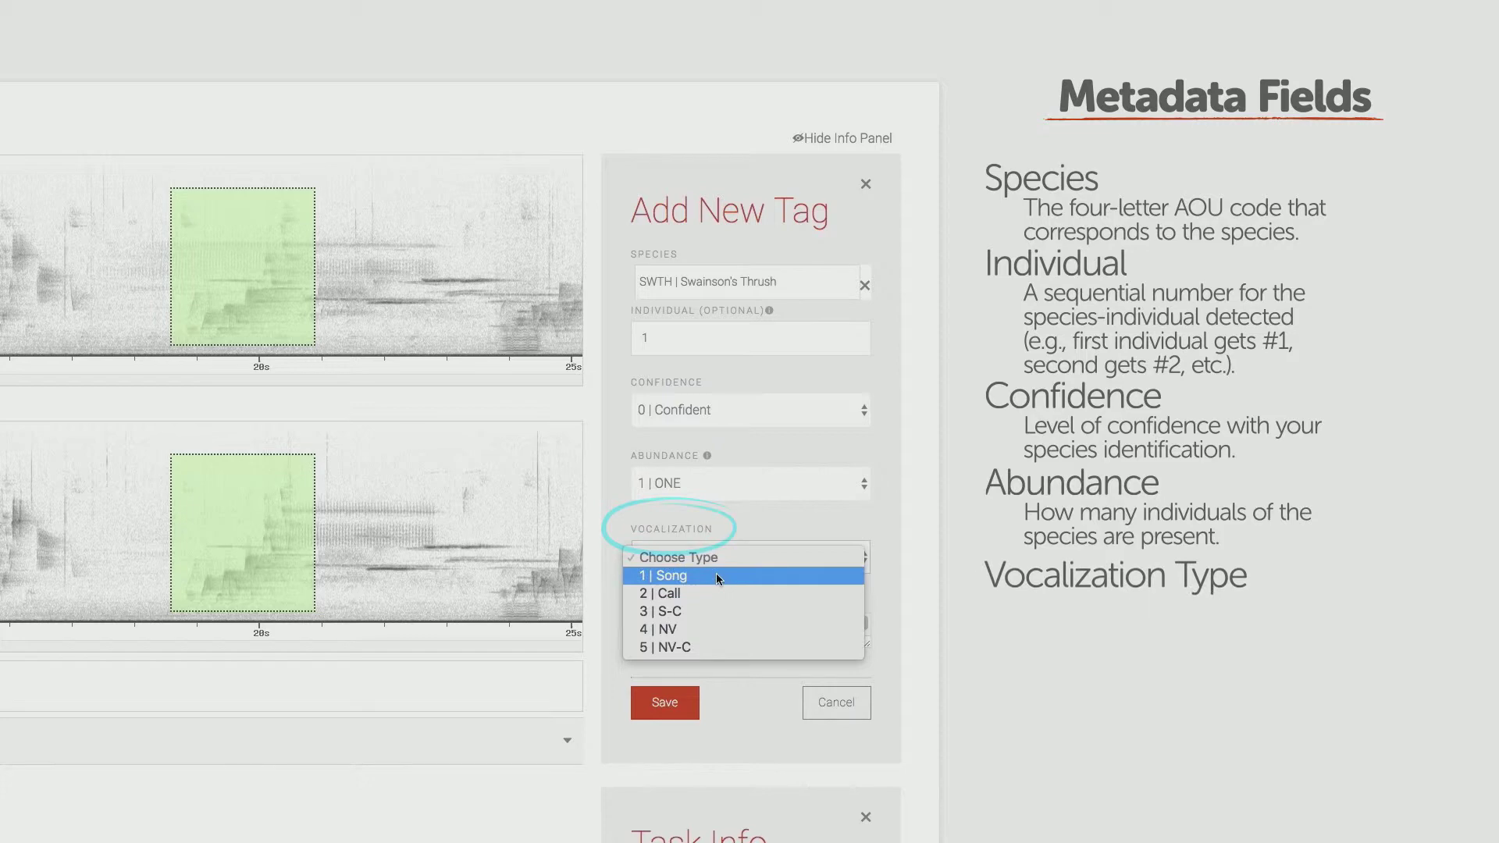
pyautogui.click(719, 578)
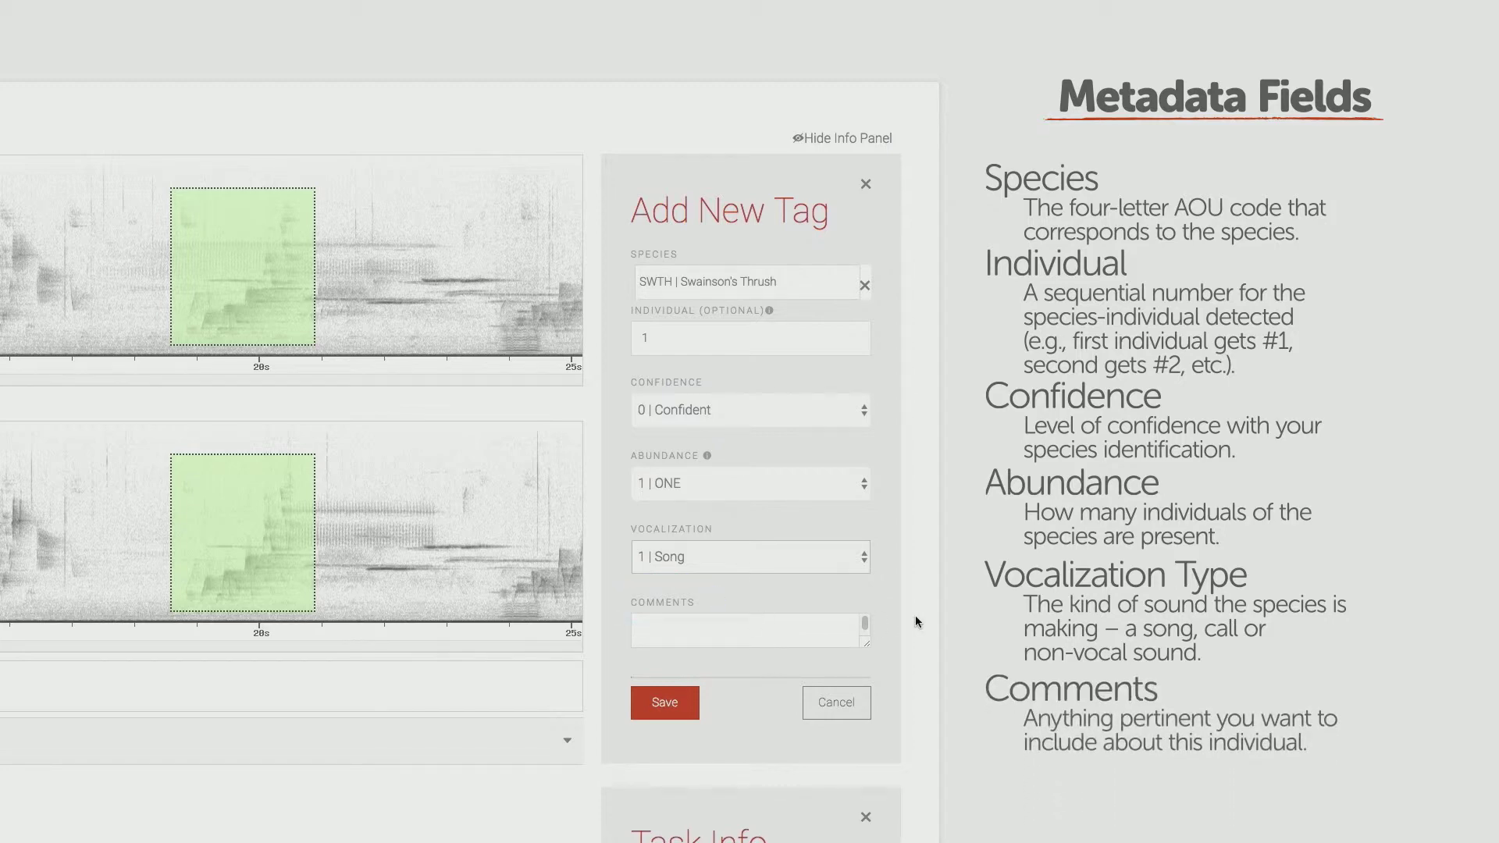
pyautogui.click(665, 702)
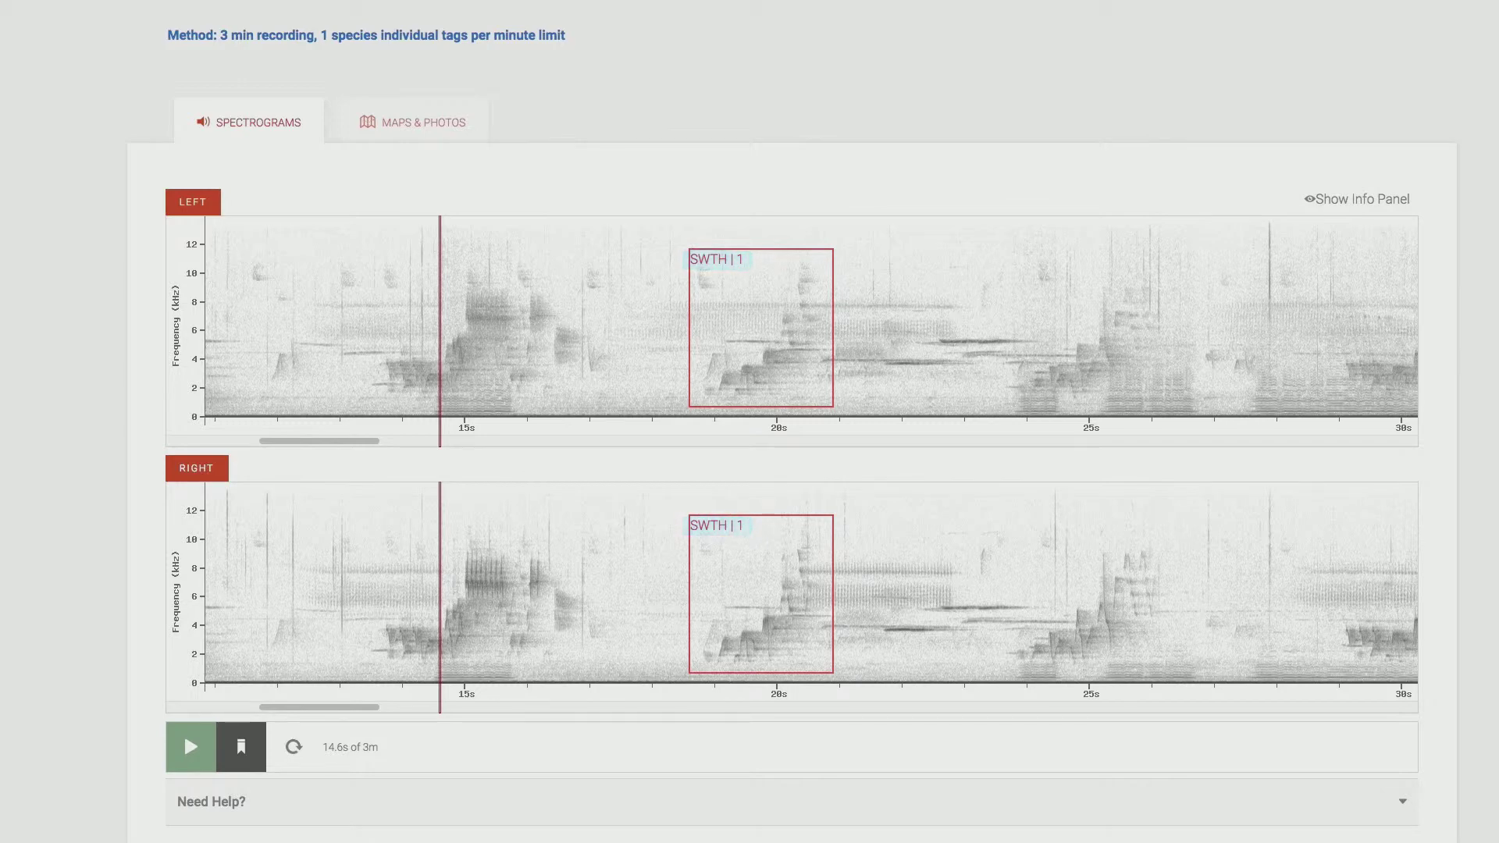
# Reopen the SWTH | 1 tag on the LEFT spectrogram for editing and save it with its existing details
pyautogui.click(751, 305)
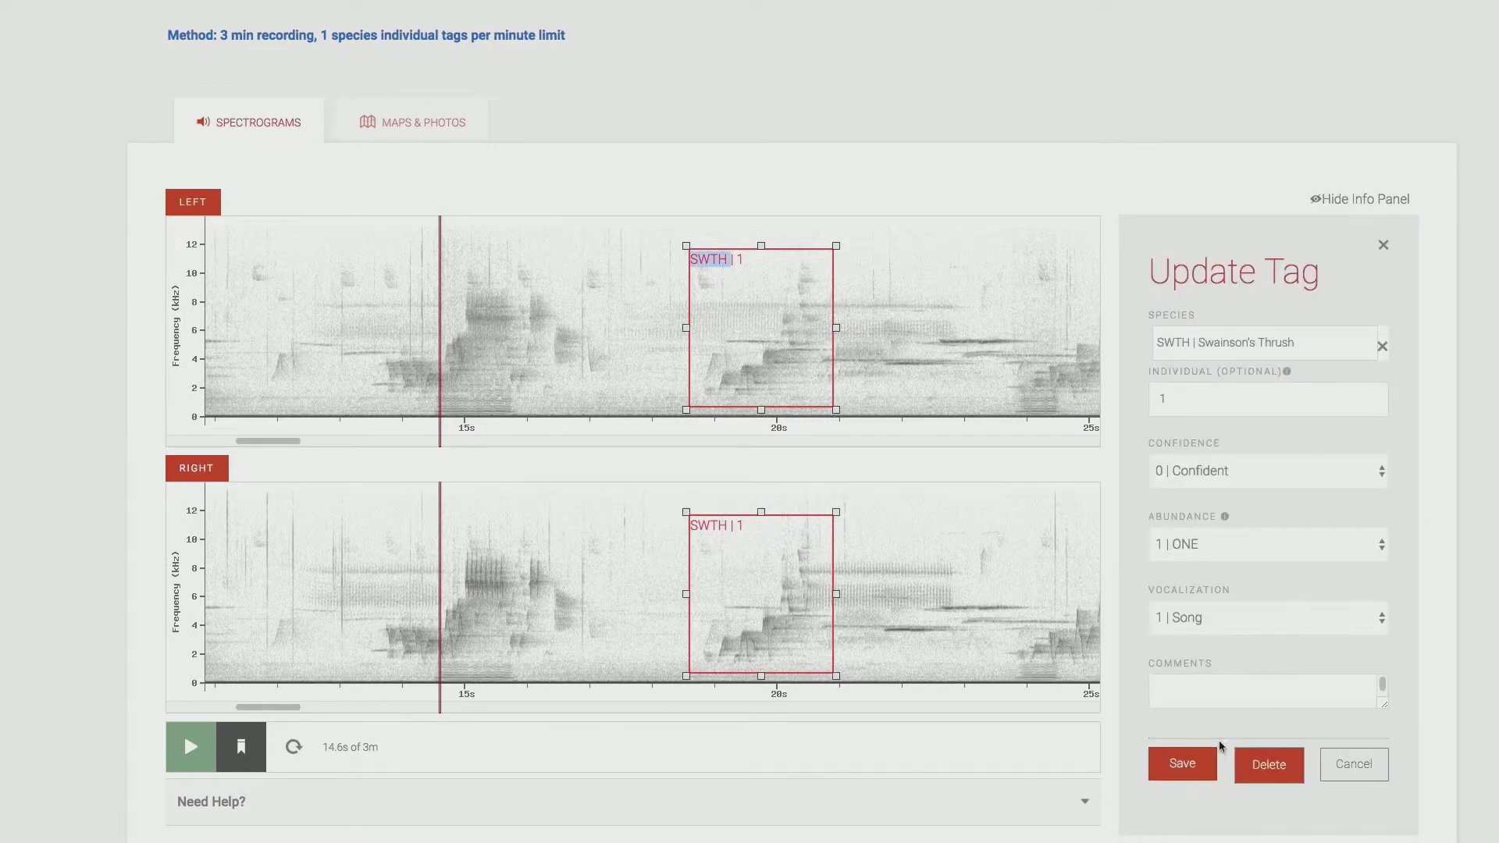
pyautogui.click(1189, 776)
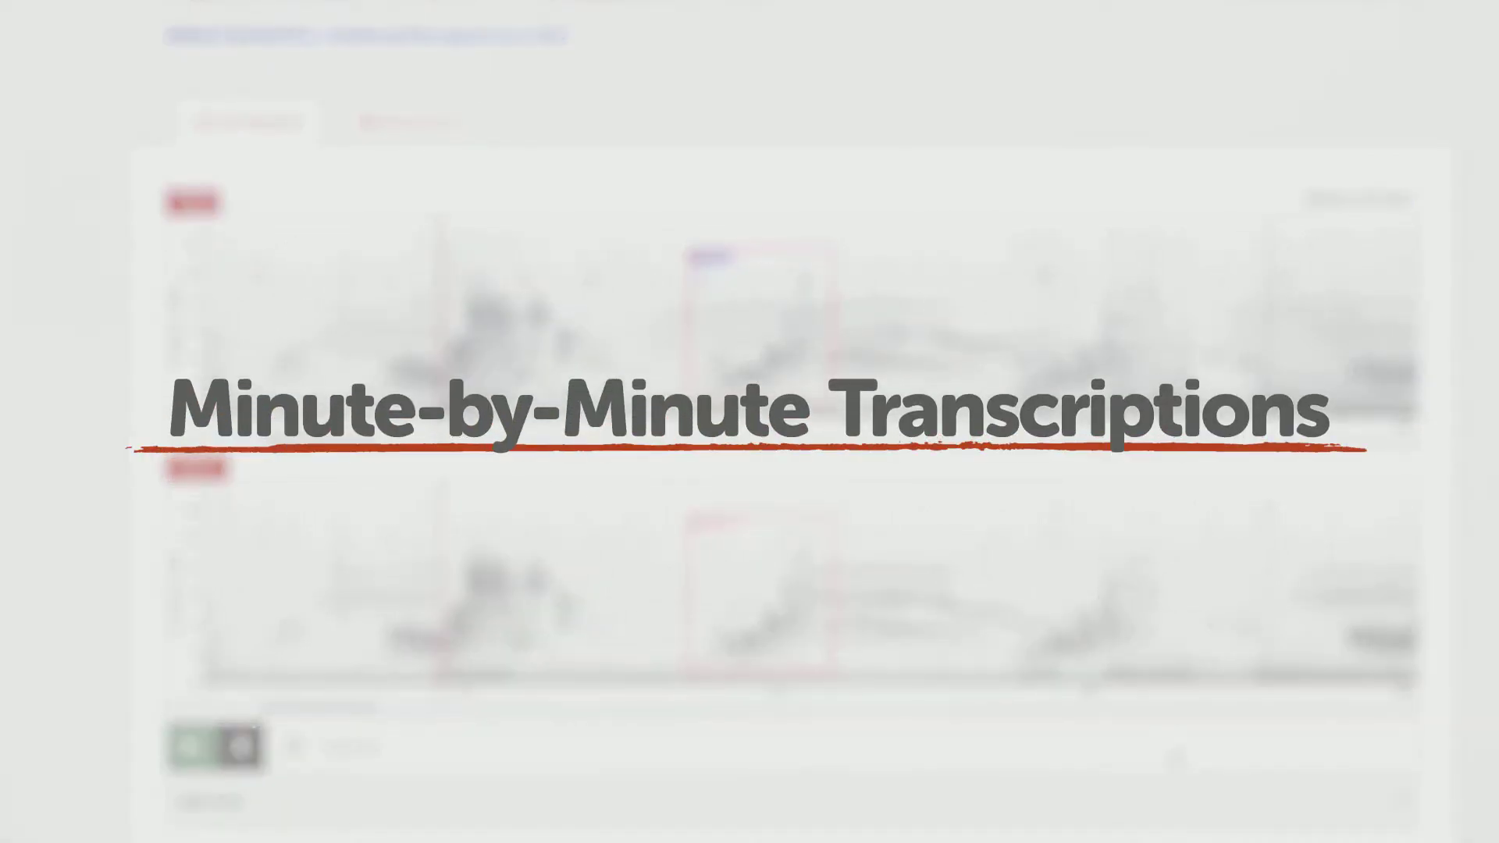